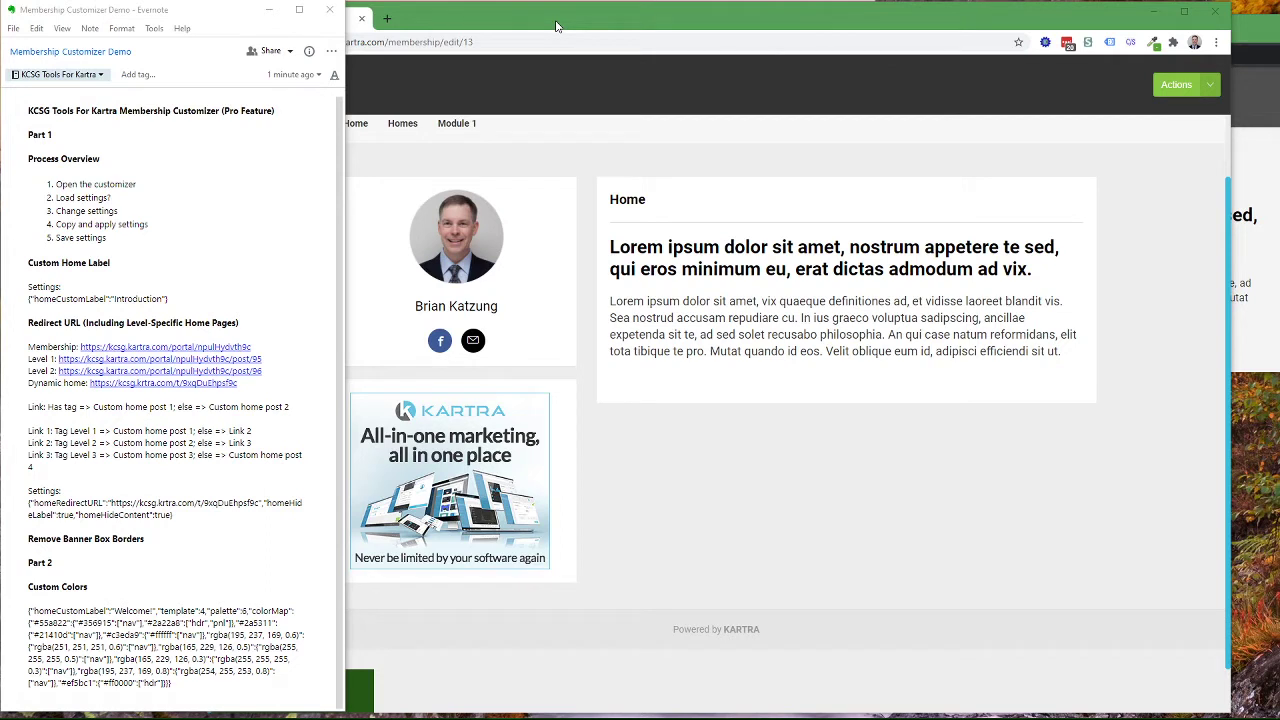
Open the Membership Customizer from the KCSG Tools For Kartra browser extension and view its settings sections.
left_click(557, 26)
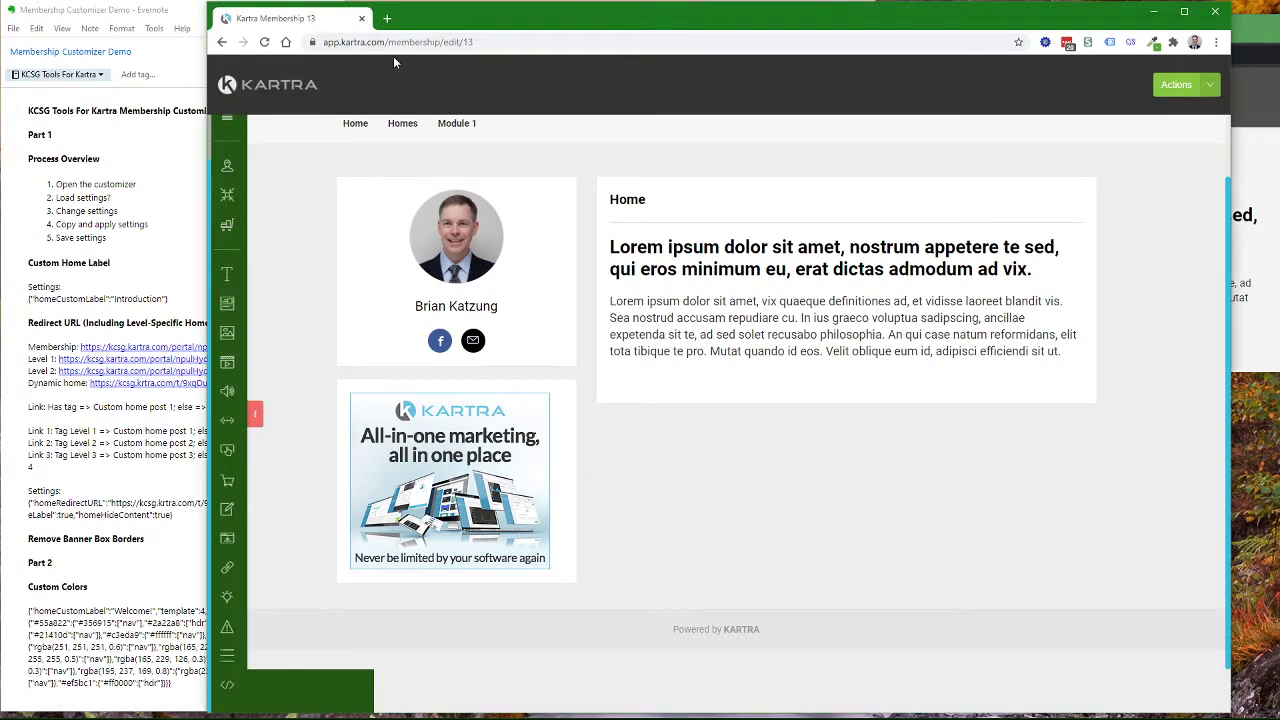
left_click(1045, 43)
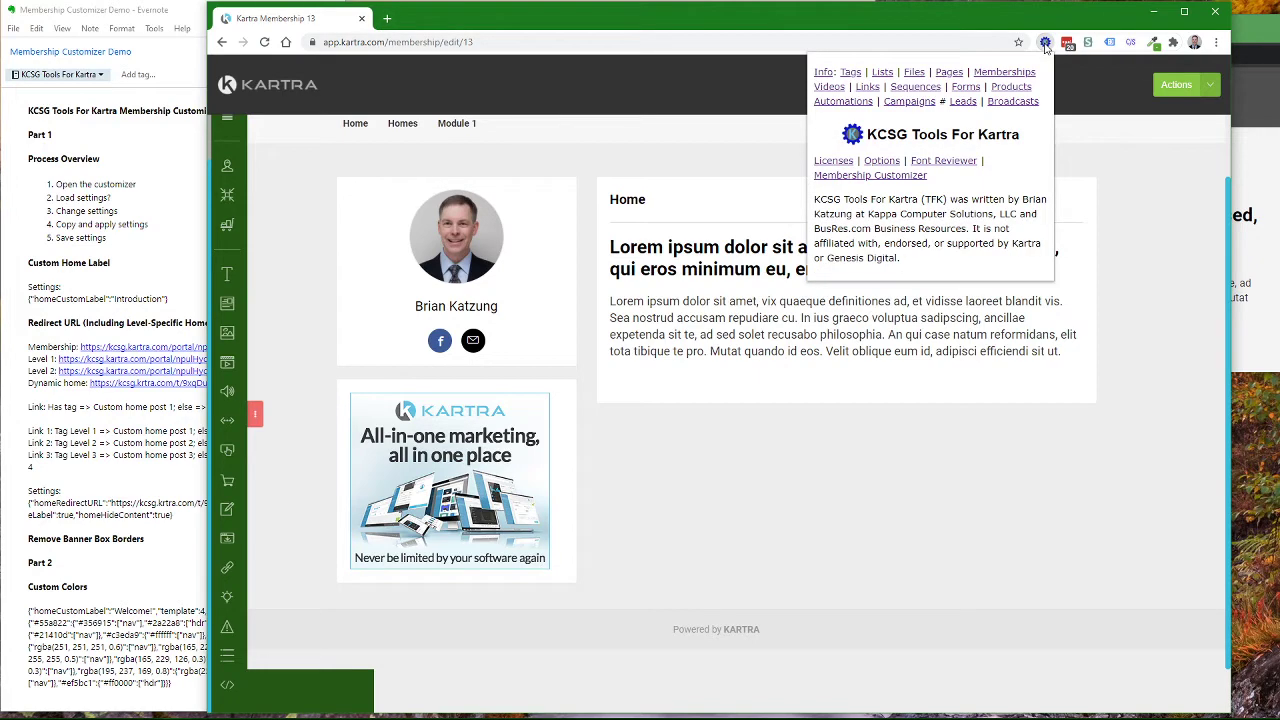
left_click(851, 178)
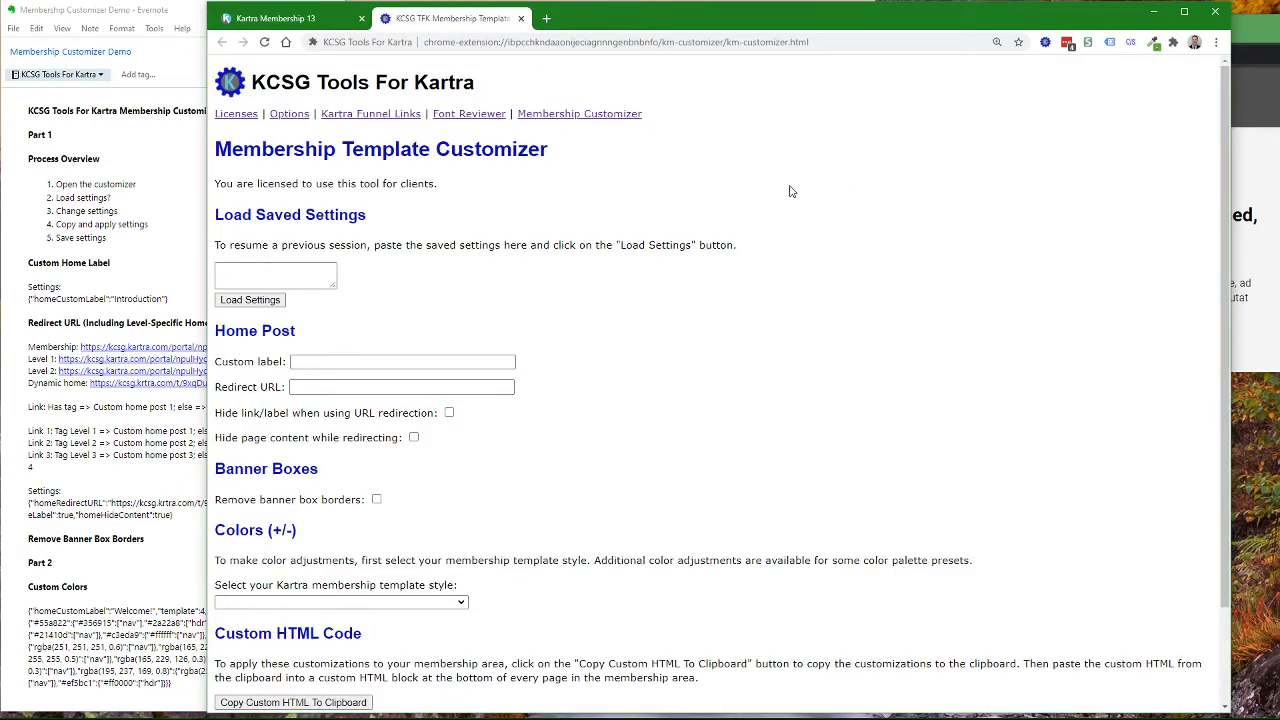
scroll(555, 407, "down", 2)
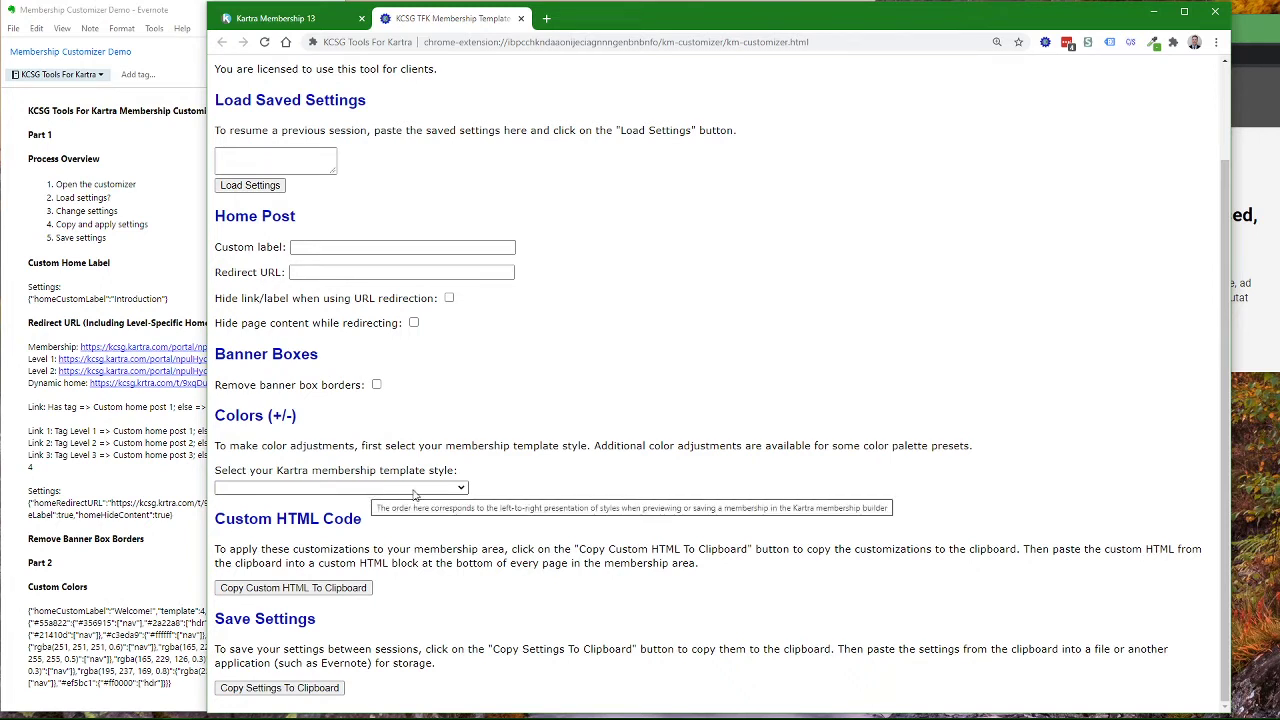
Check which template style and color the Kartra membership uses in the template chooser, and close it without saving.
left_click(330, 22)
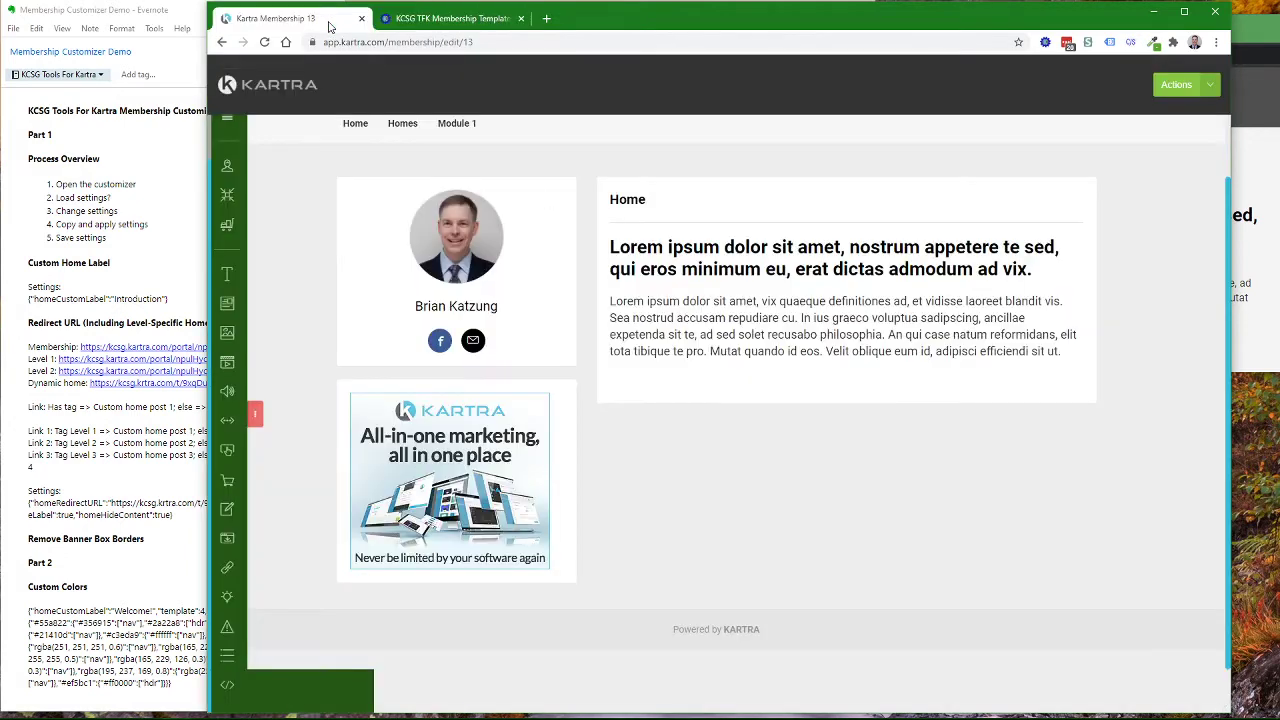
left_click(1170, 86)
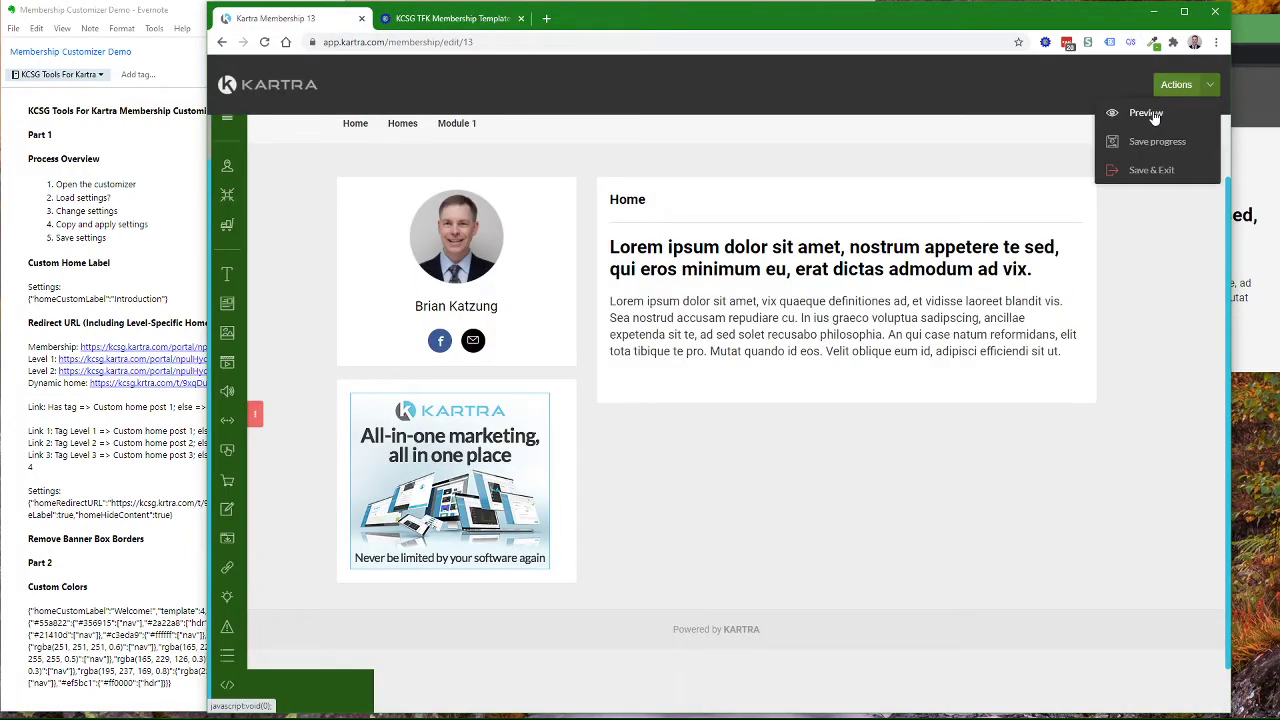
left_click(1148, 113)
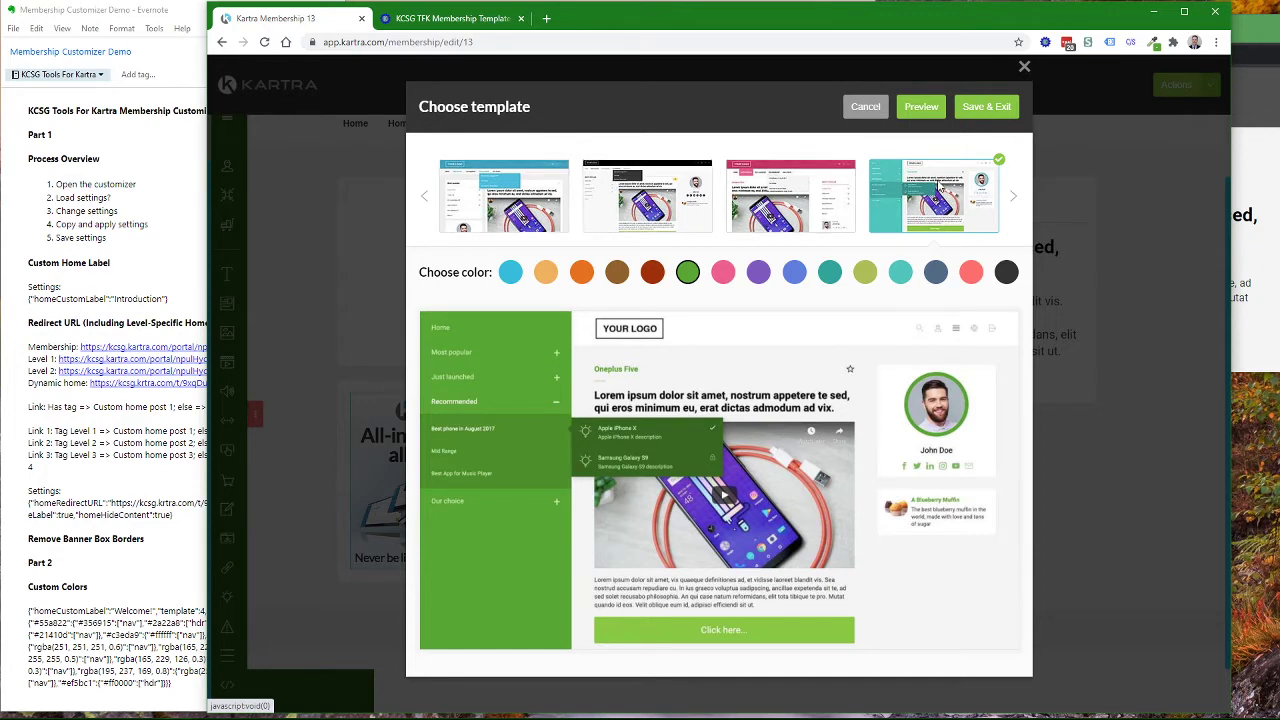
left_click(1012, 198)
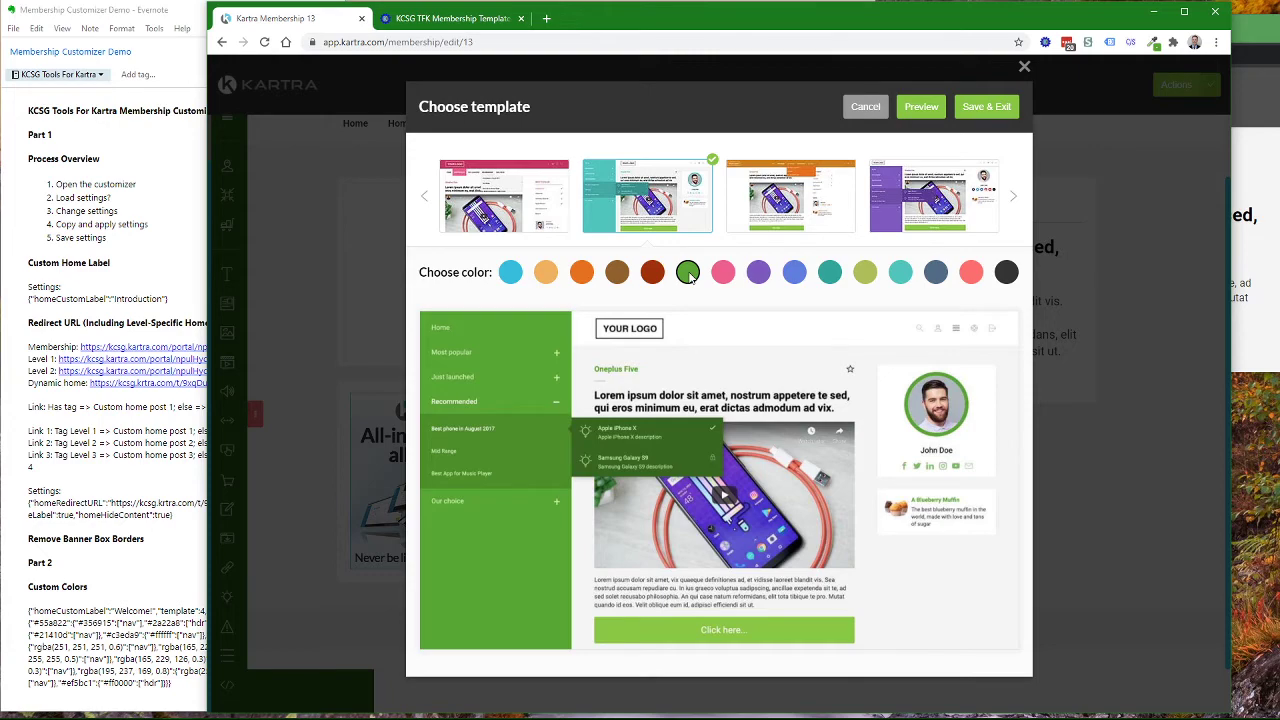
left_click(1024, 66)
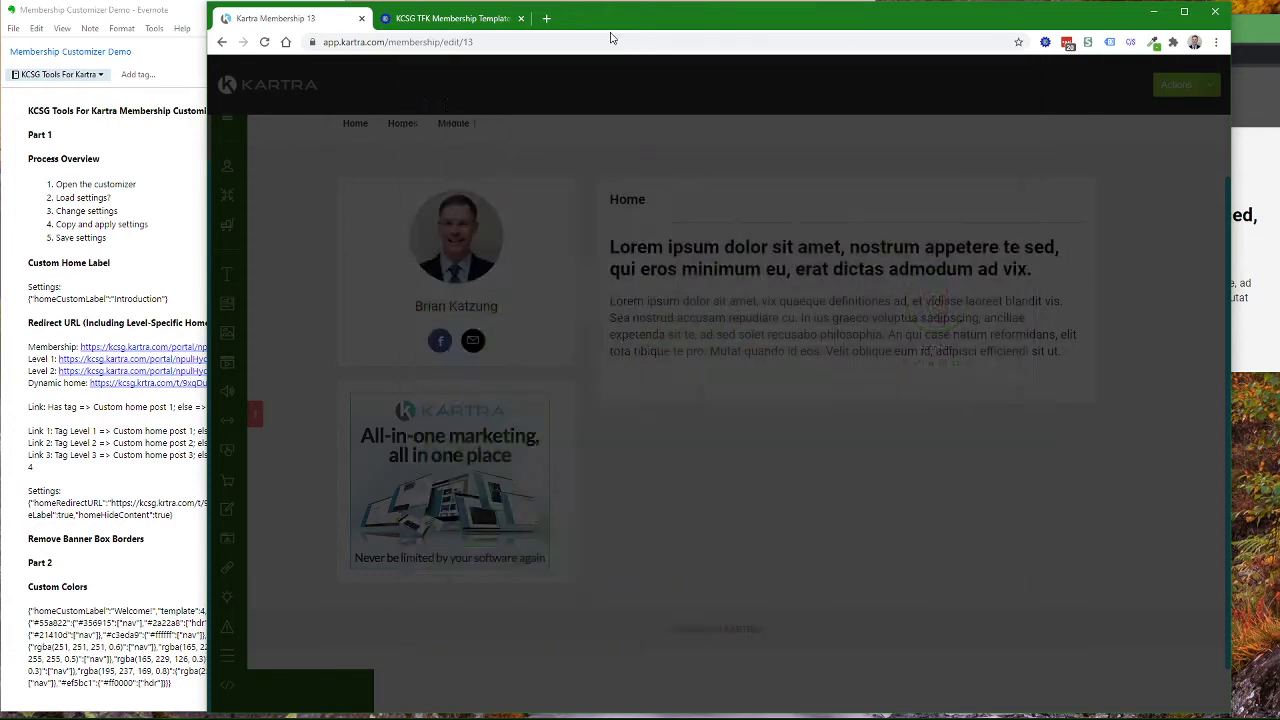
In the customizer, choose template style "4: Left Menu, Top Nav, Content+Right Columns" and color palette preset 6.
left_click(451, 20)
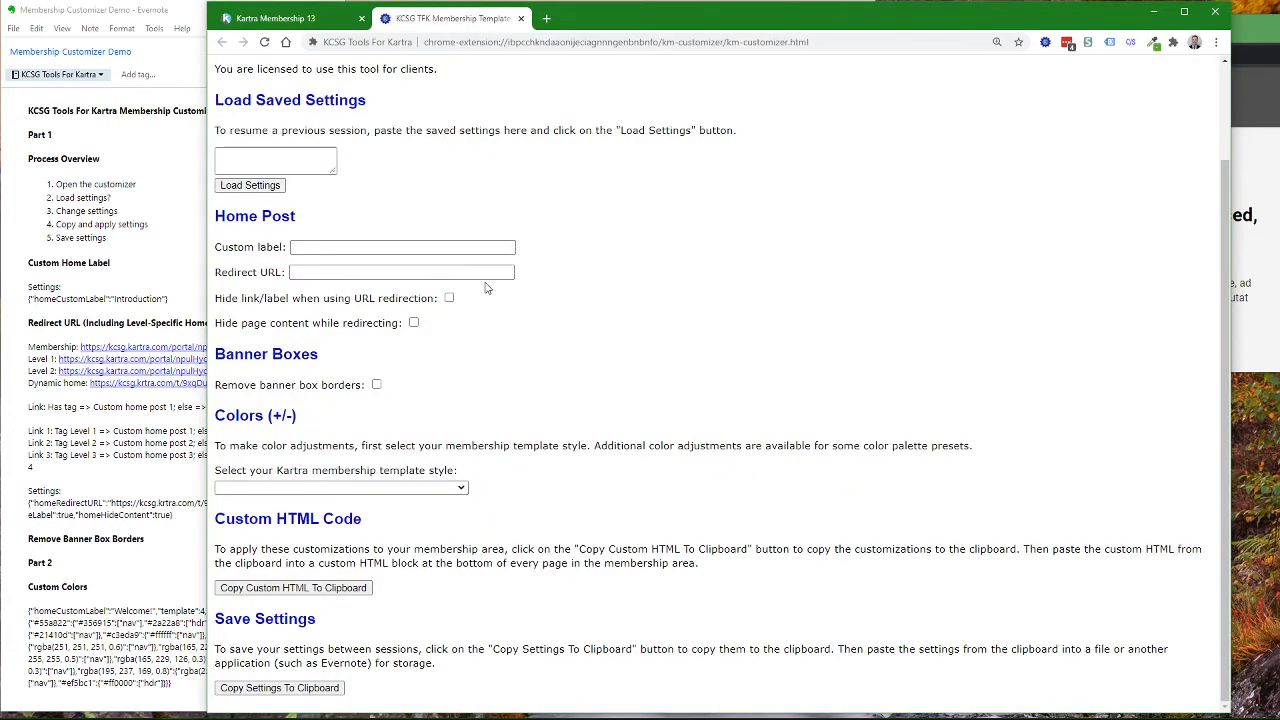
left_click(318, 489)
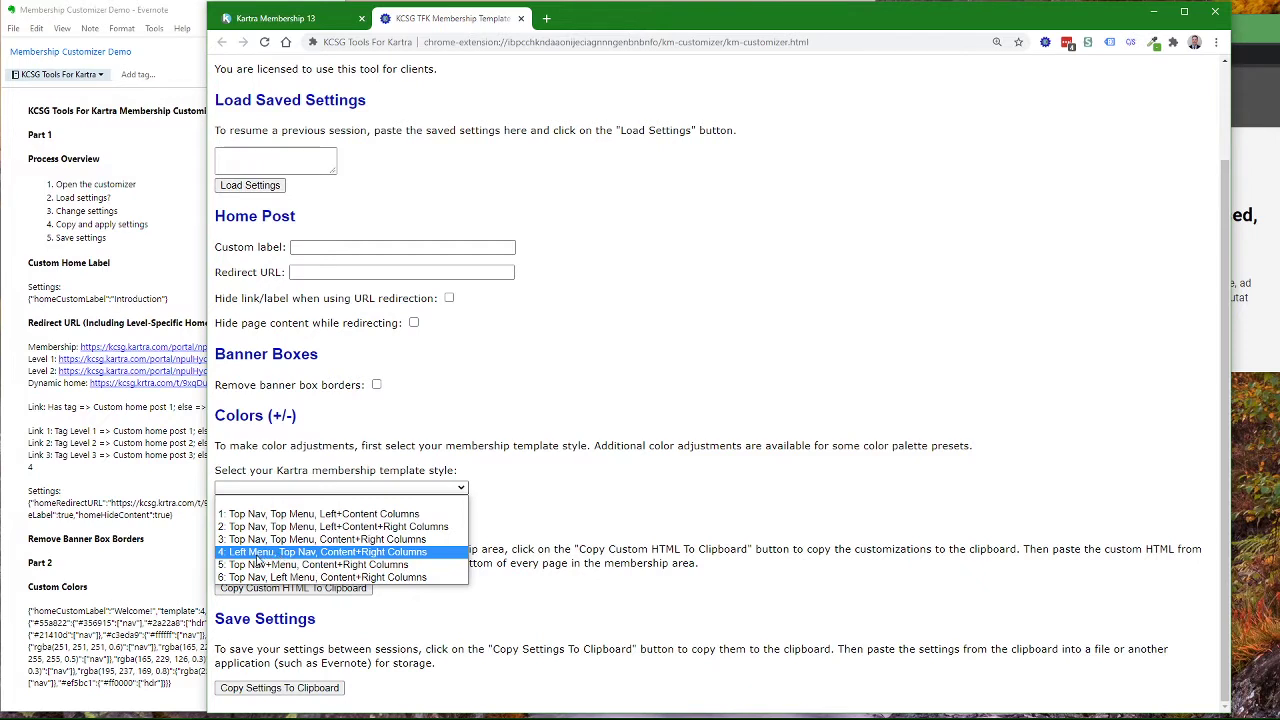
left_click(350, 556)
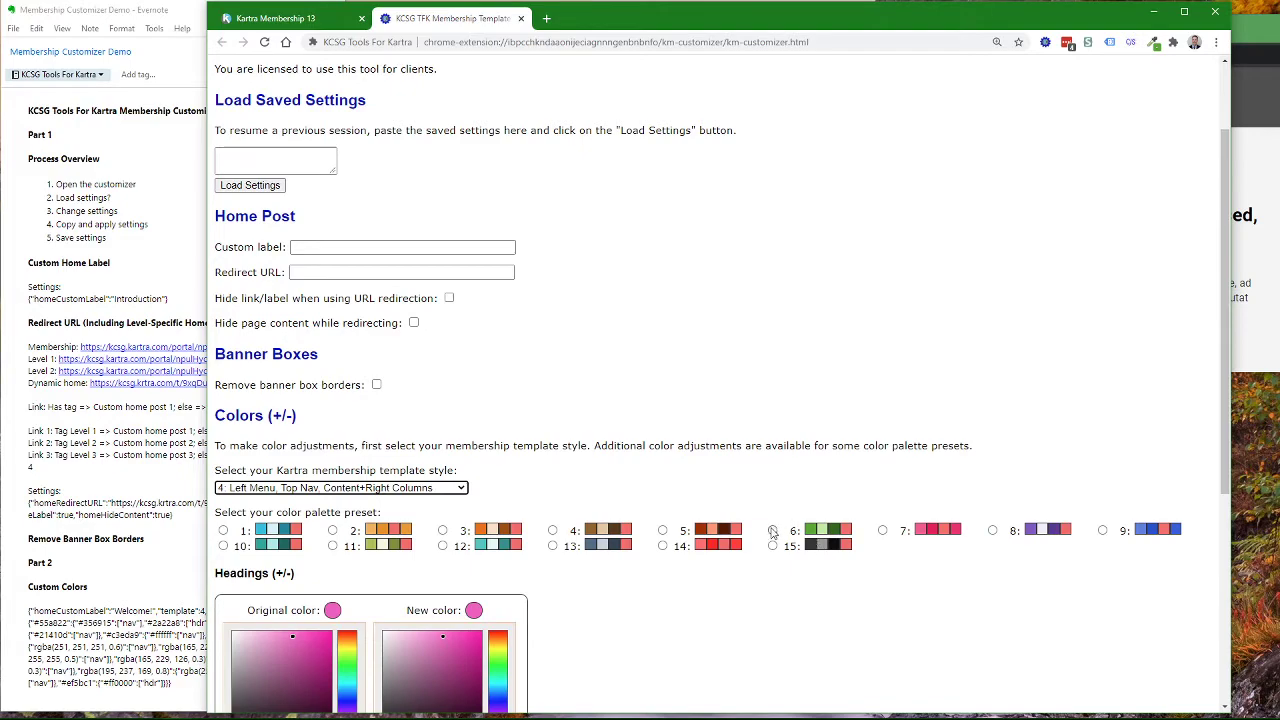
left_click(772, 531)
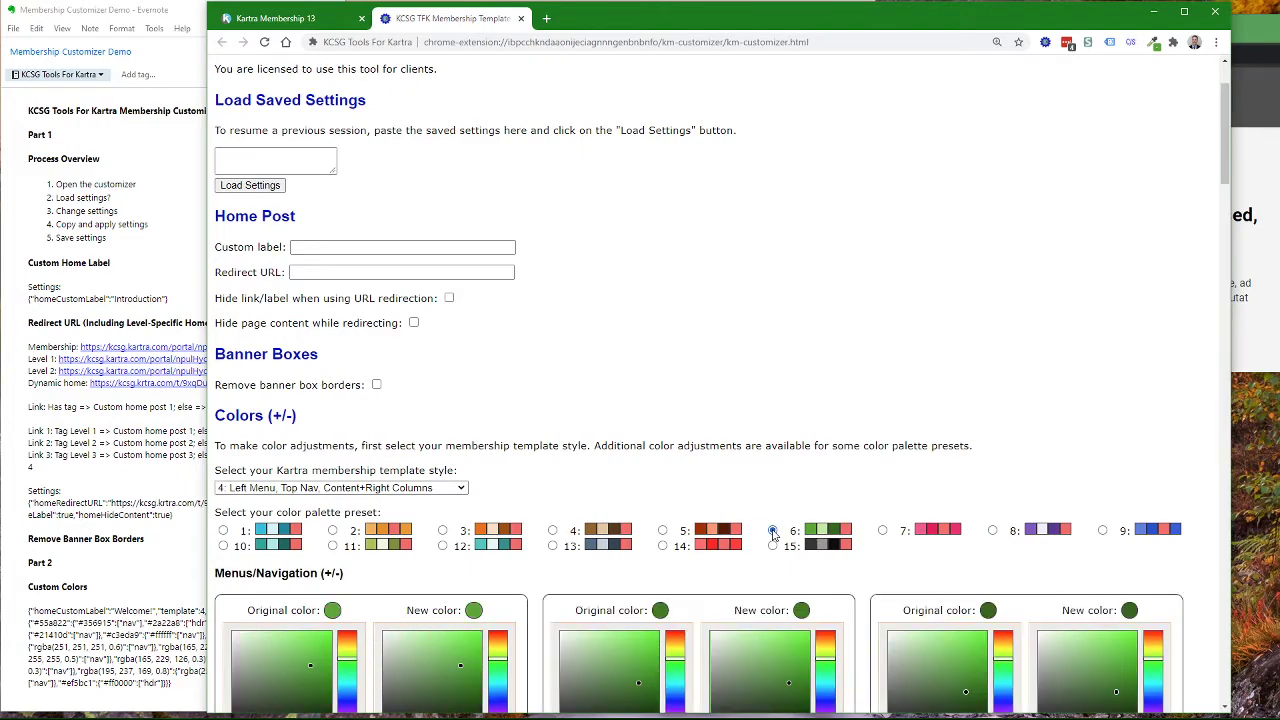
Review the original and new color pairs in the Menus/Navigation, Headings and Lists groups for palette 6.
scroll(741, 427, "down", 4)
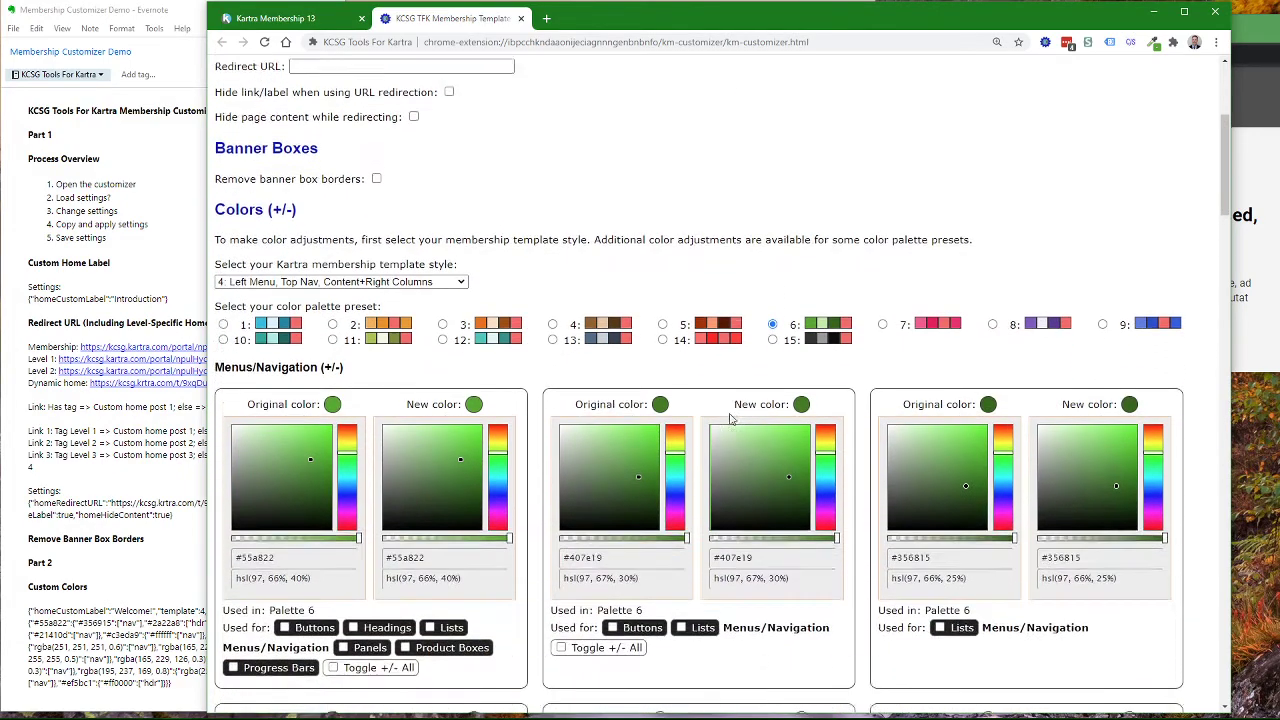
scroll(727, 416, "down", 5)
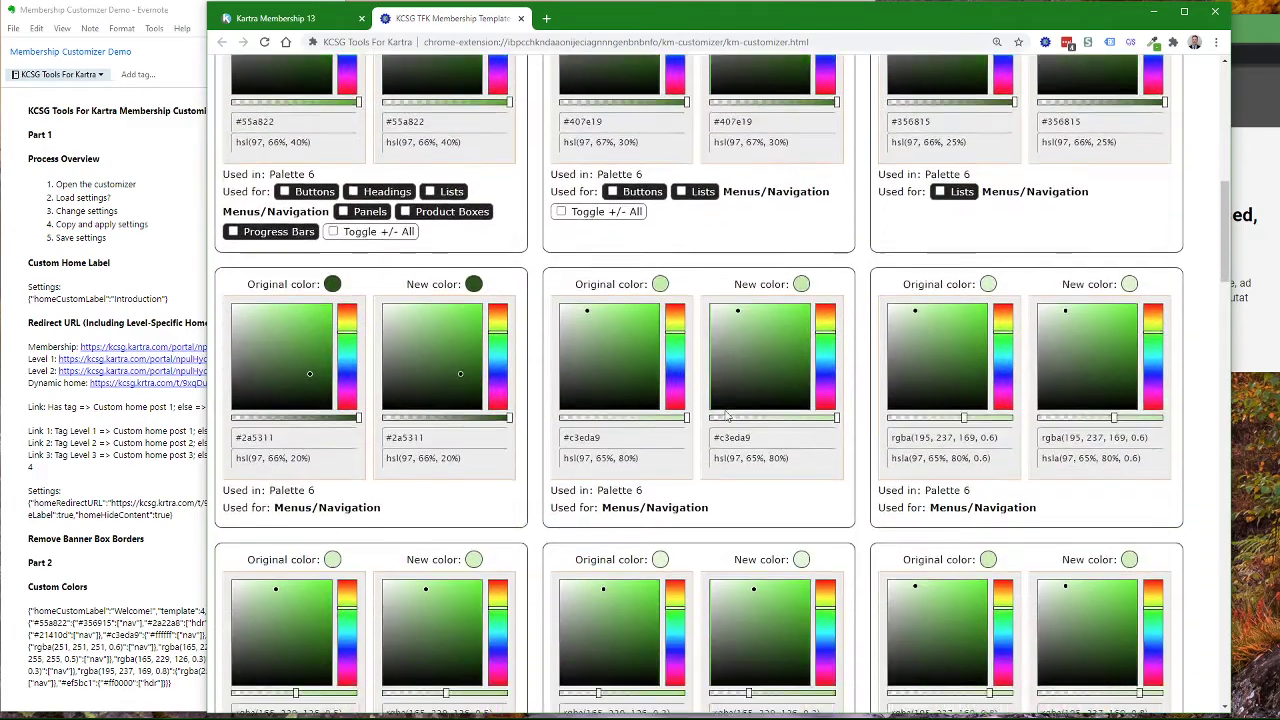
scroll(727, 416, "down", 4)
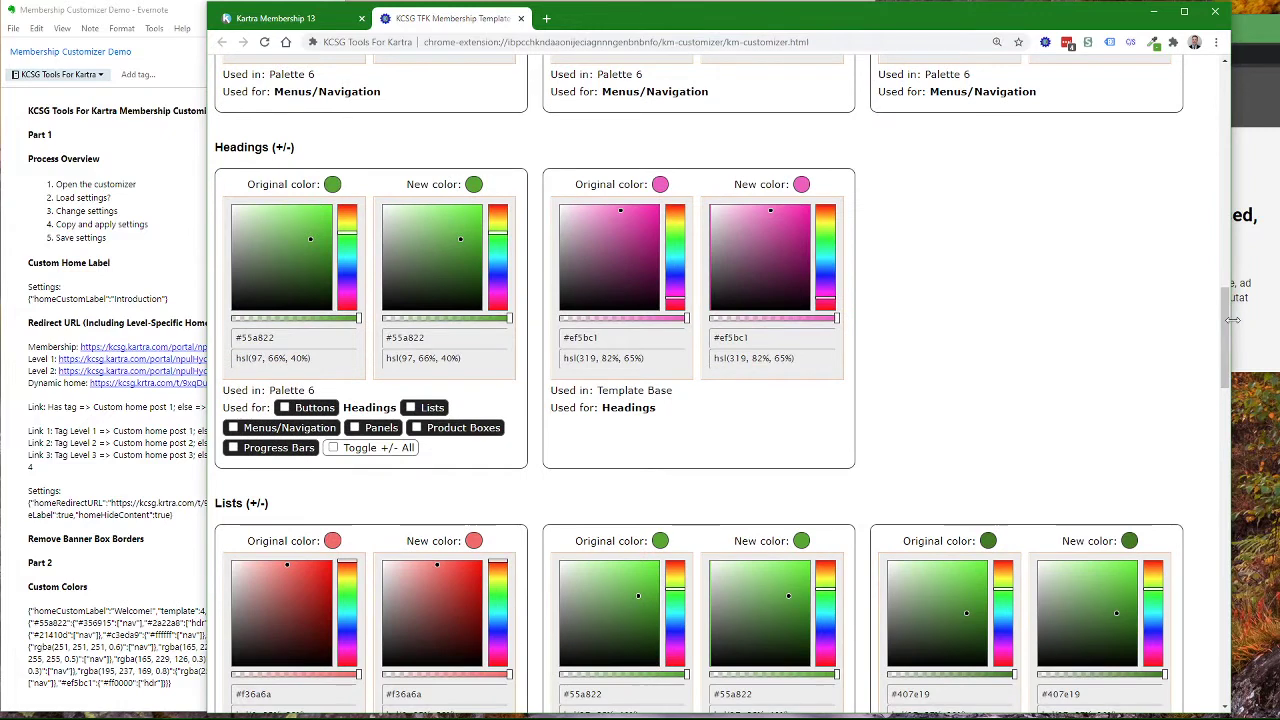
scroll(1228, 327, "down", 1)
left_click_drag(1228, 327, 1228, 335)
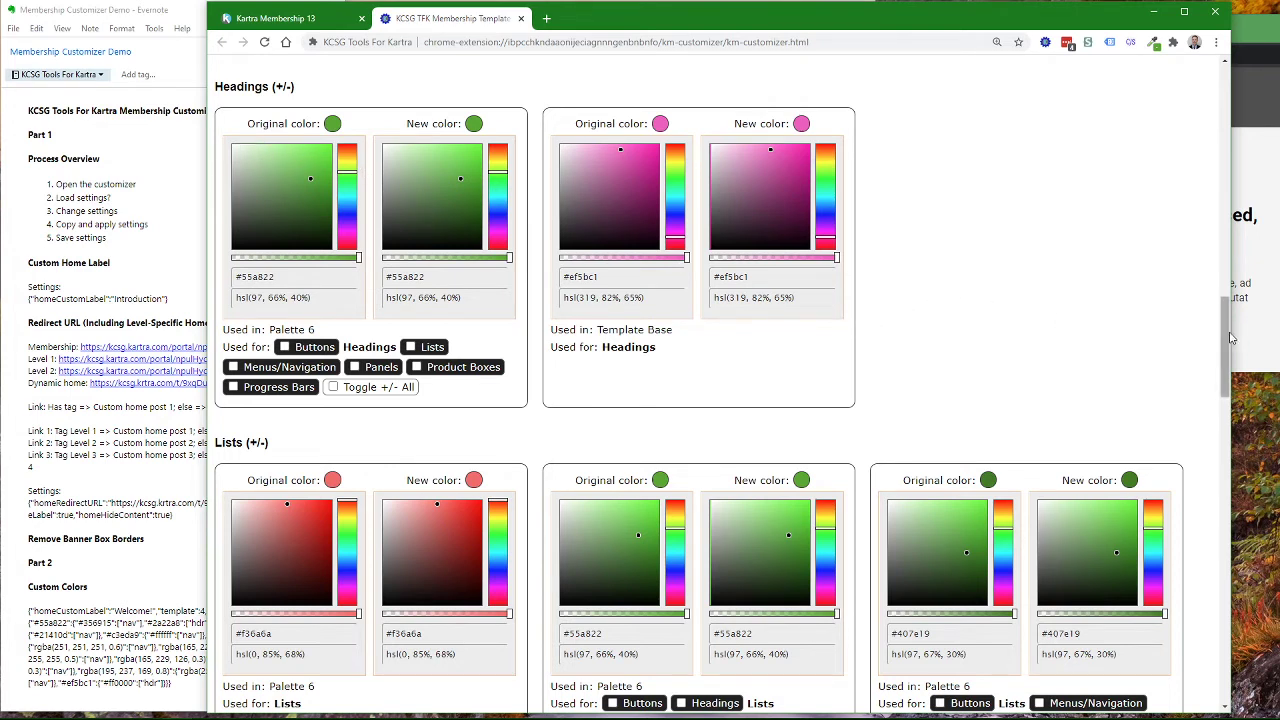
scroll(1228, 337, "down", 1)
scroll(1228, 337, "up", 1)
scroll(1228, 337, "down", 1)
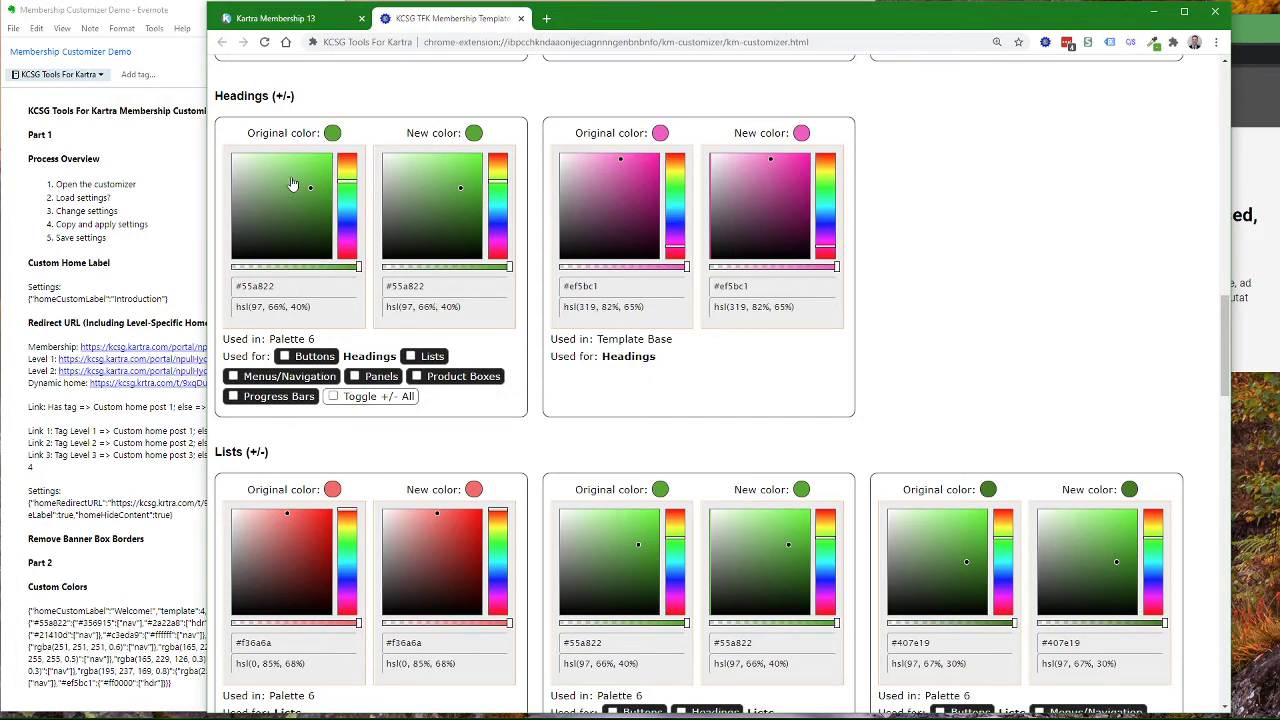
Link Lists to the #55a822 Headings color and change its new color to #5eb1a7.
left_click_drag(343, 163, 343, 203)
left_click(342, 242)
left_click(275, 213)
left_click(356, 400)
left_click_drag(460, 192, 427, 196)
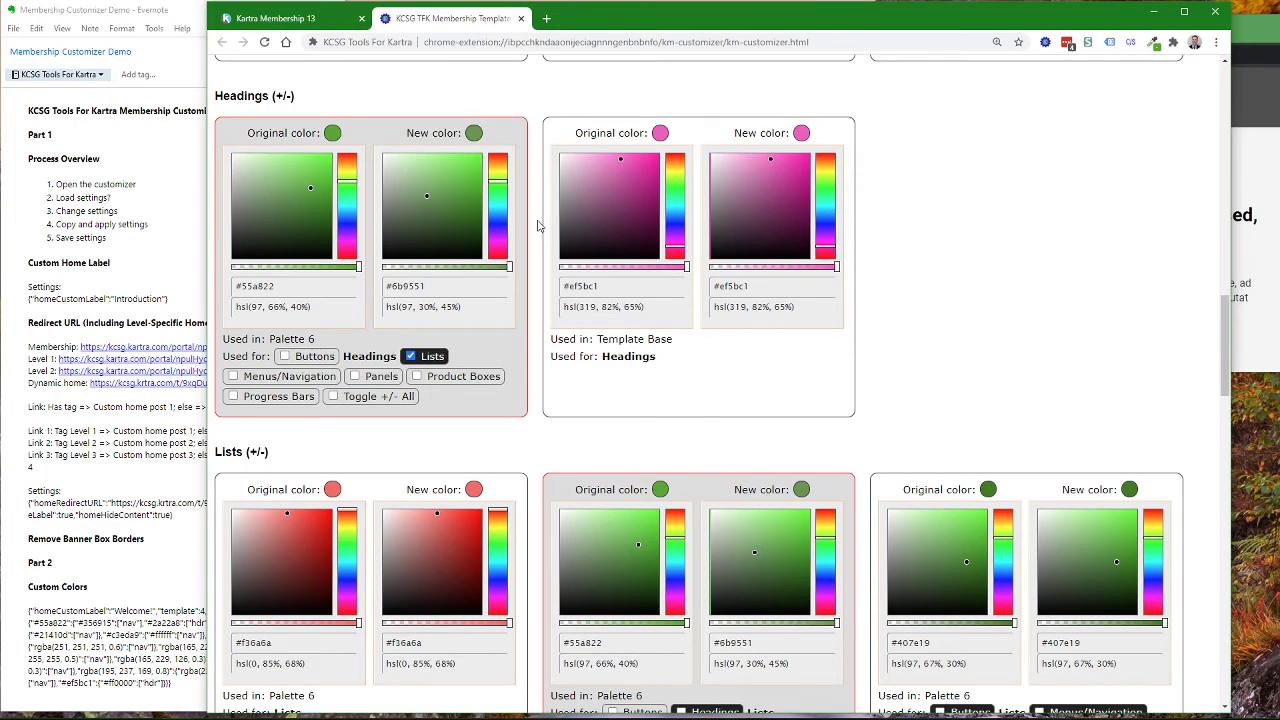
mouse_move(498, 184)
left_mouse_down()
mouse_move(498, 166)
mouse_move(498, 238)
mouse_move(498, 196)
mouse_move(428, 198)
mouse_move(461, 185)
mouse_move(415, 186)
mouse_move(429, 223)
mouse_move(451, 203)
mouse_move(400, 190)
mouse_move(455, 188)
mouse_move(428, 186)
left_mouse_up()
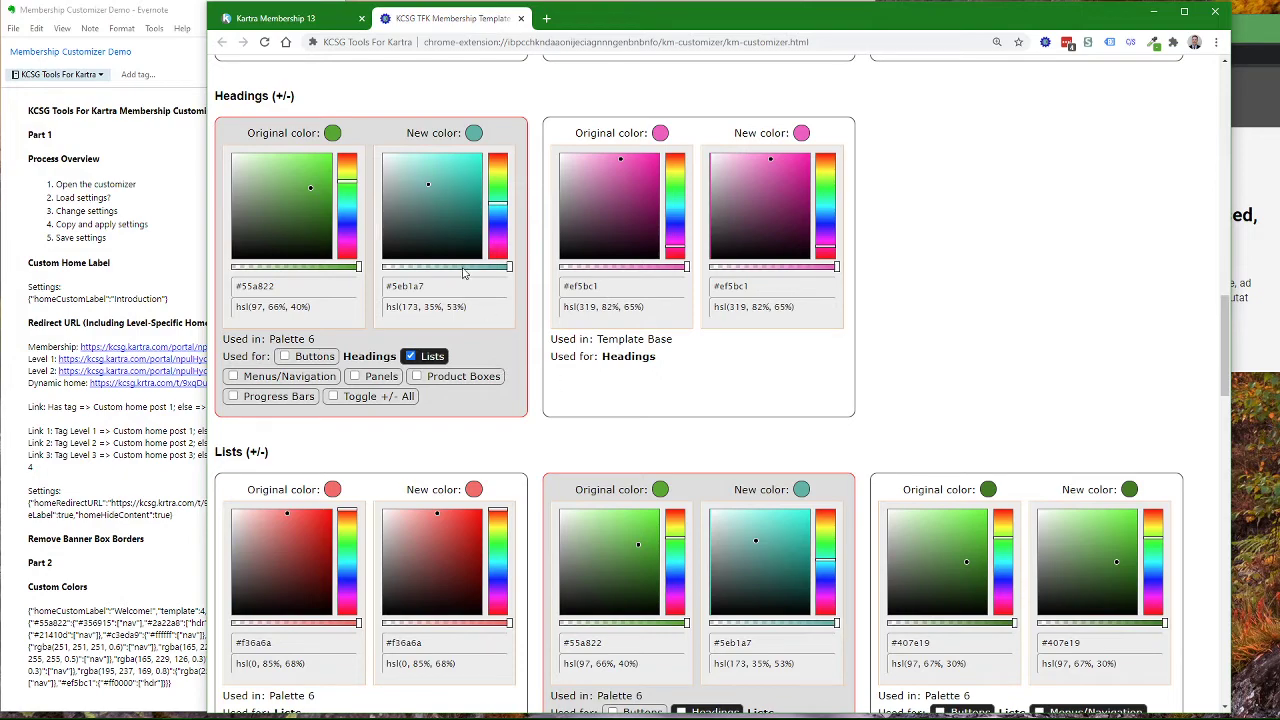
Examine how the linked color change carries over between the Headings and Lists groups.
scroll(690, 300, "down", 5)
scroll(688, 304, "up", 5)
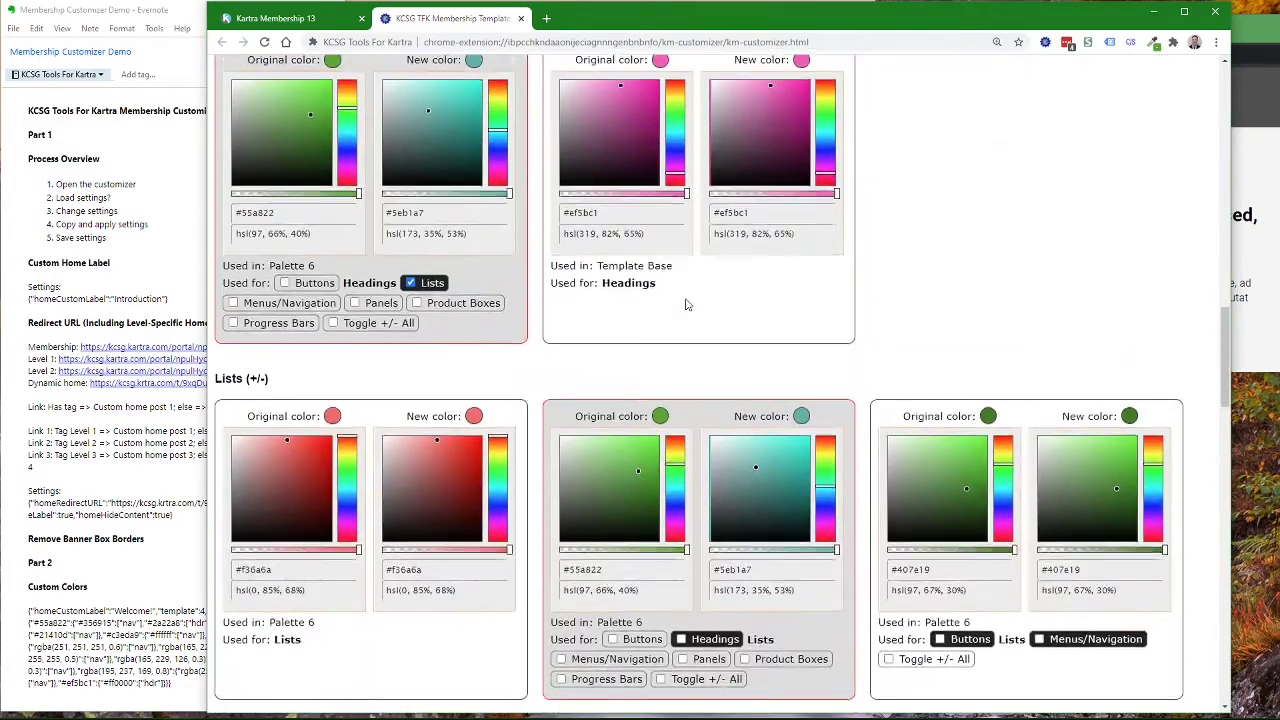
scroll(686, 304, "up", 6)
scroll(686, 300, "down", 4)
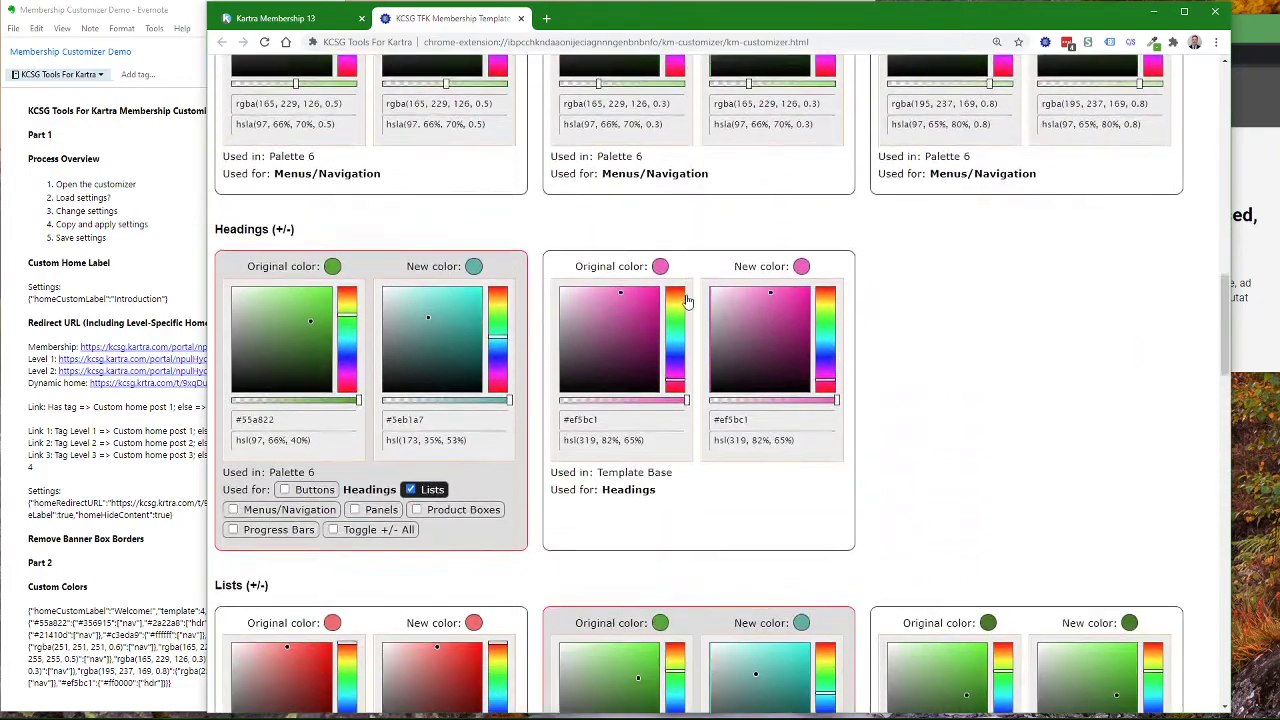
scroll(687, 300, "down", 4)
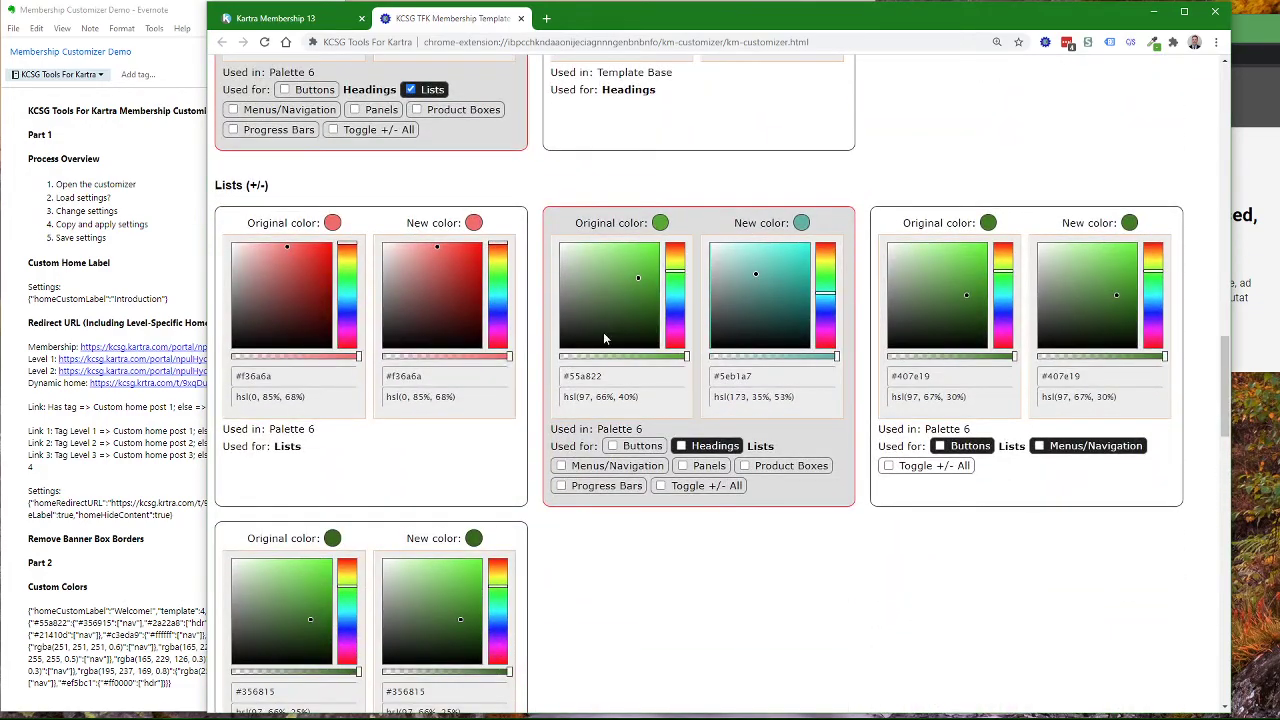
scroll(680, 330, "up", 3)
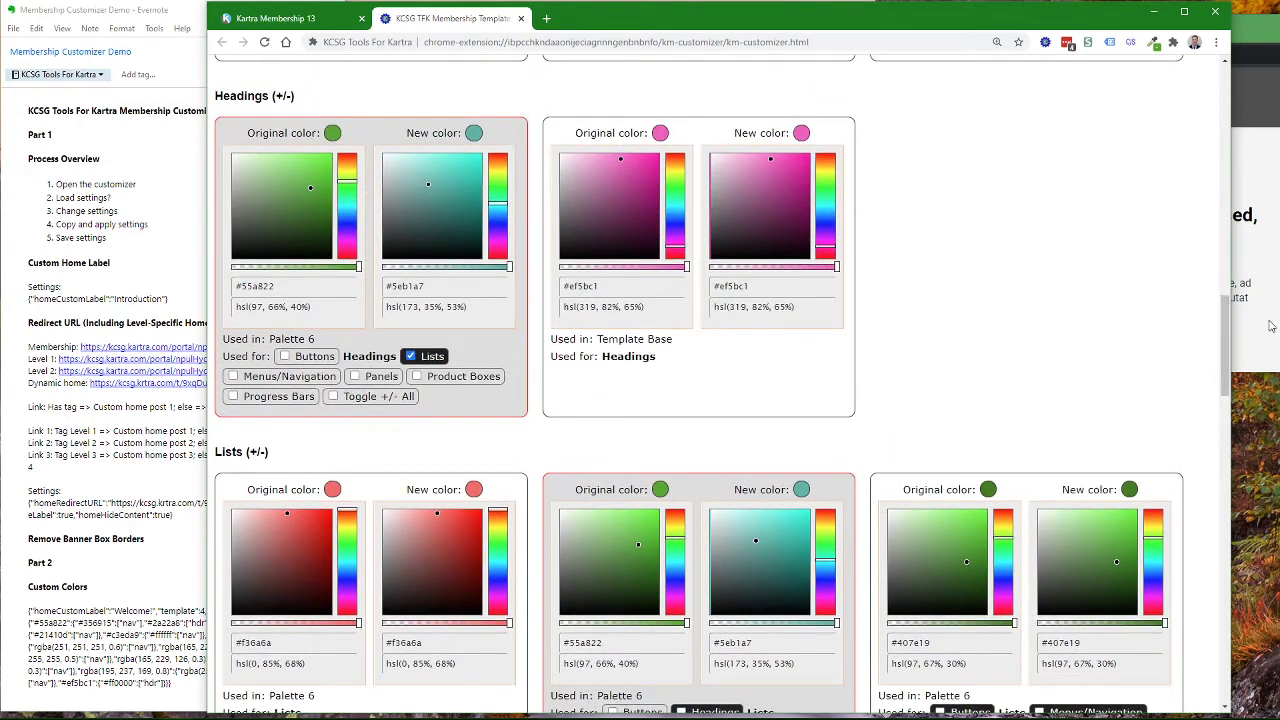
left_click_drag(1224, 322, 1224, 326)
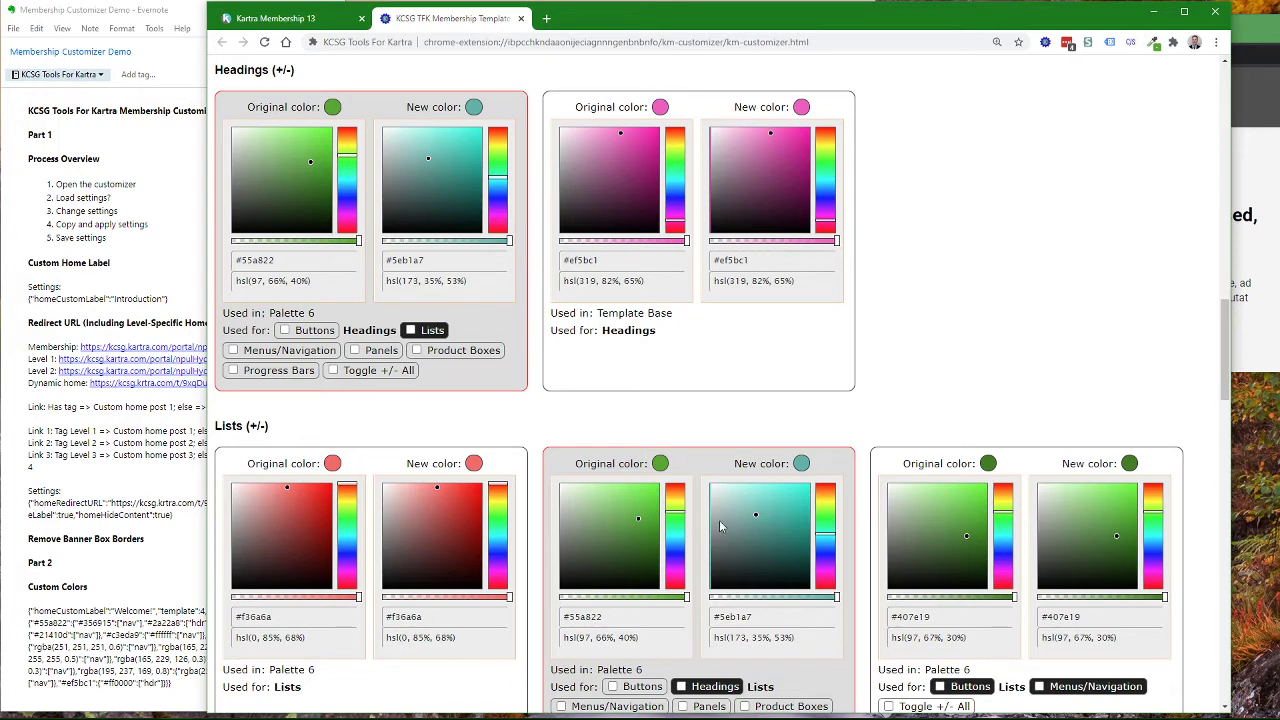
Set the new color for #55a822 to #2e6e66 in Headings only, and relink Lists to match it.
mouse_move(437, 169)
left_mouse_down()
mouse_move(434, 158)
mouse_move(444, 181)
mouse_move(392, 191)
mouse_move(449, 177)
mouse_move(414, 191)
mouse_move(437, 200)
mouse_move(438, 186)
left_mouse_up()
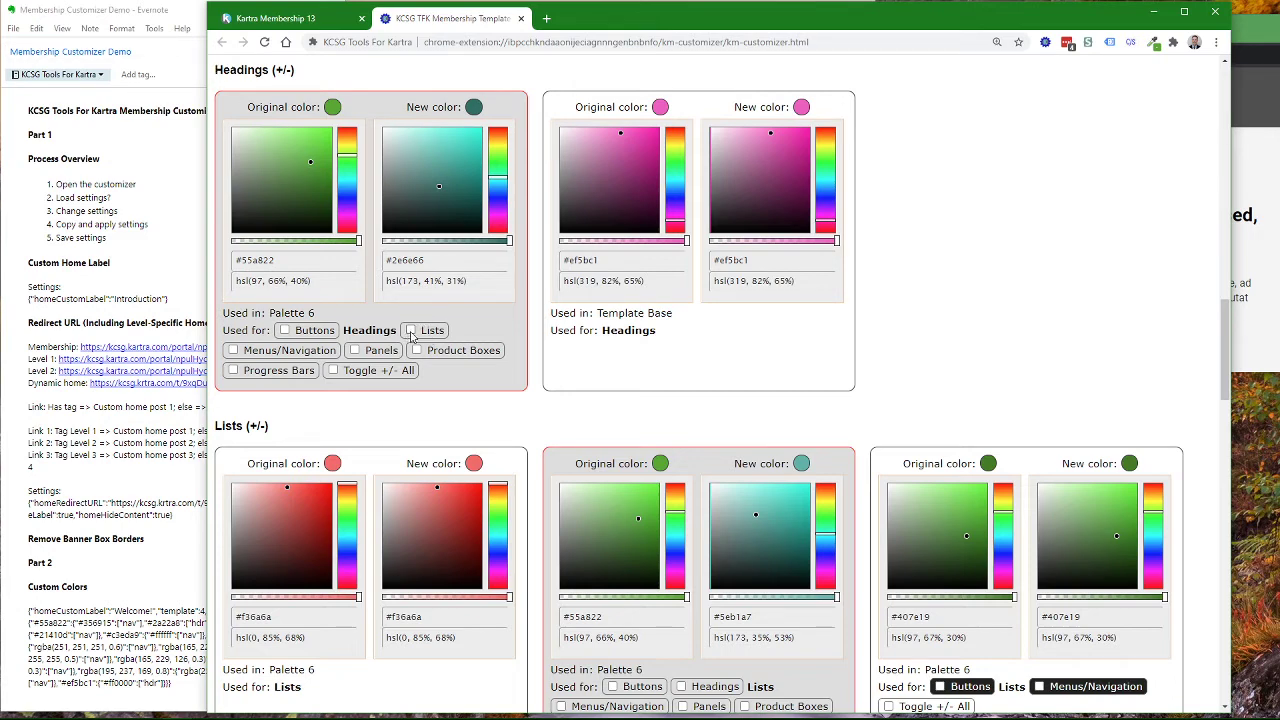
left_click(411, 332)
left_click(474, 108)
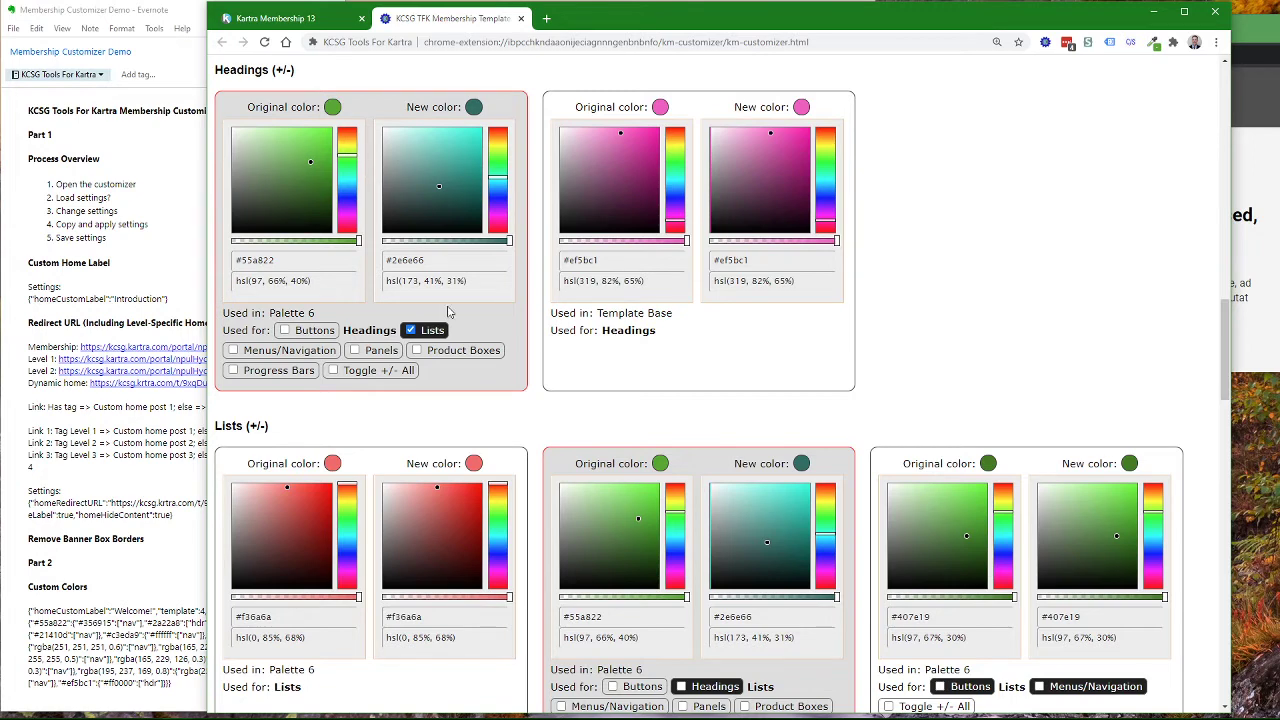
Reset the linked Headings color to its original #55a822 and mute its new color to #6b984f.
left_click(334, 112)
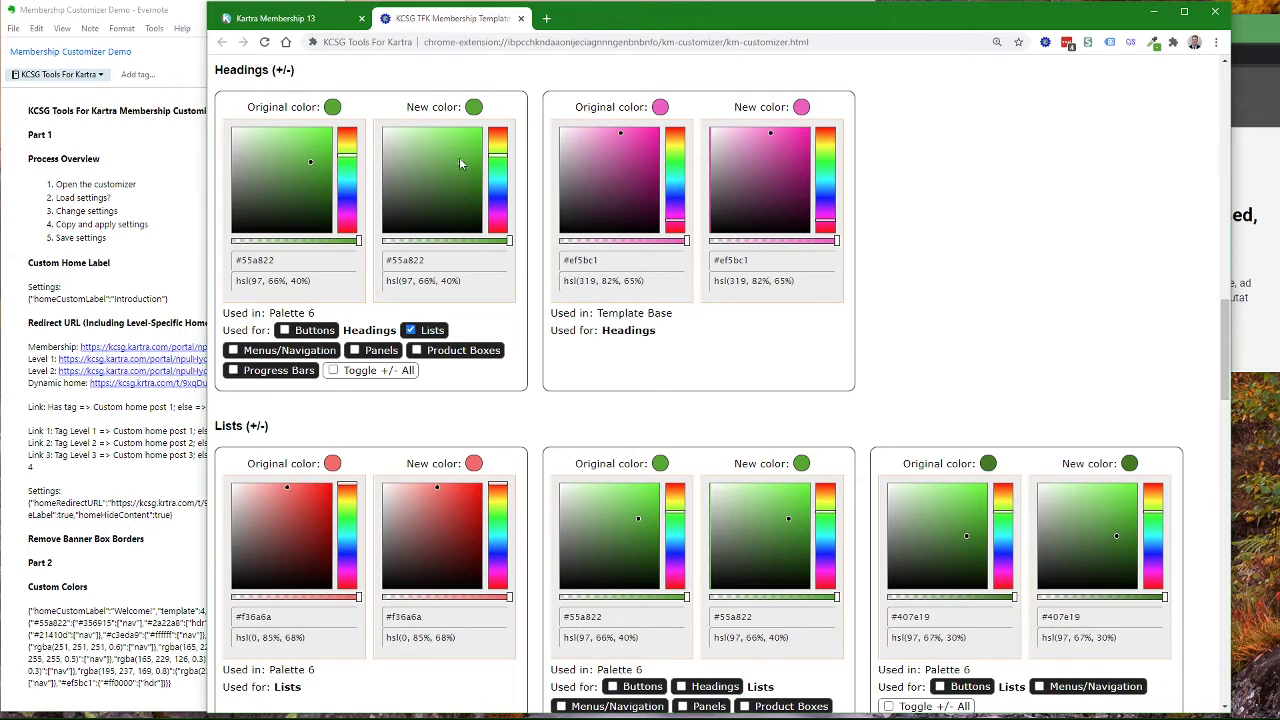
mouse_move(459, 157)
left_mouse_down()
mouse_move(432, 180)
mouse_move(447, 172)
mouse_move(430, 169)
left_mouse_up()
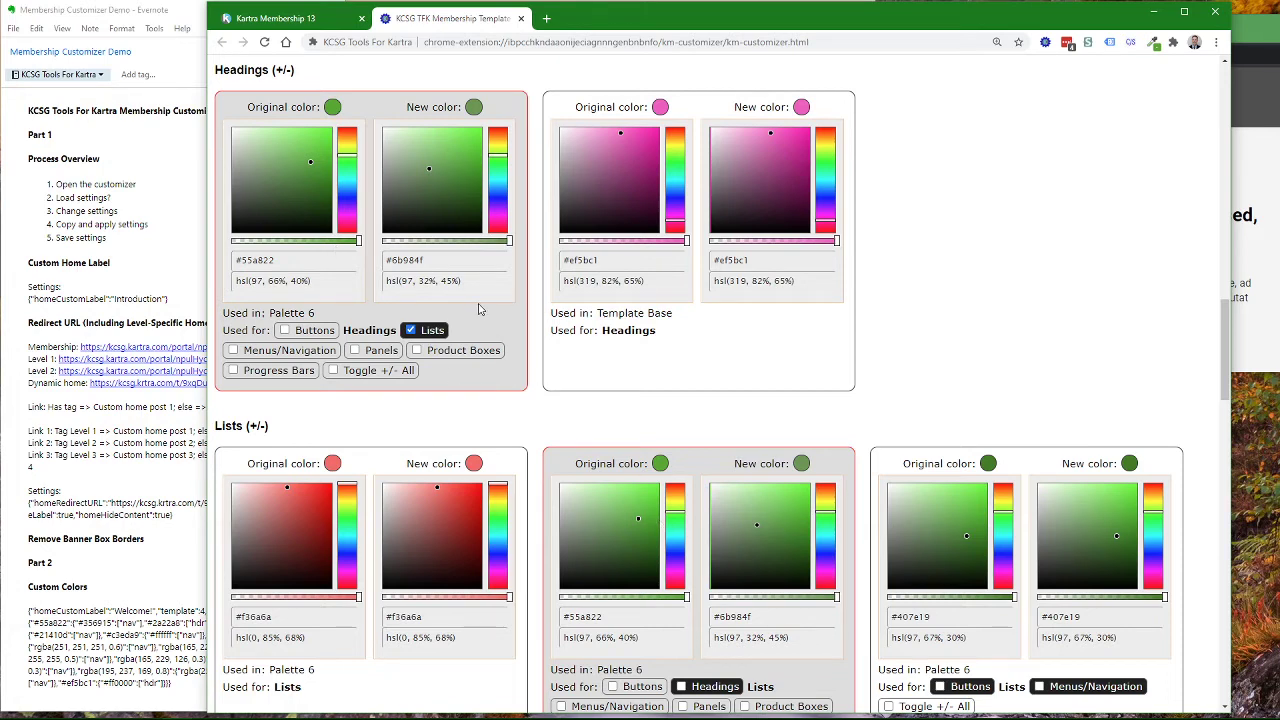
left_click_drag(240, 260, 284, 261)
left_click(284, 261)
mouse_move(508, 243)
left_mouse_down()
mouse_move(470, 245)
mouse_move(522, 248)
left_mouse_up()
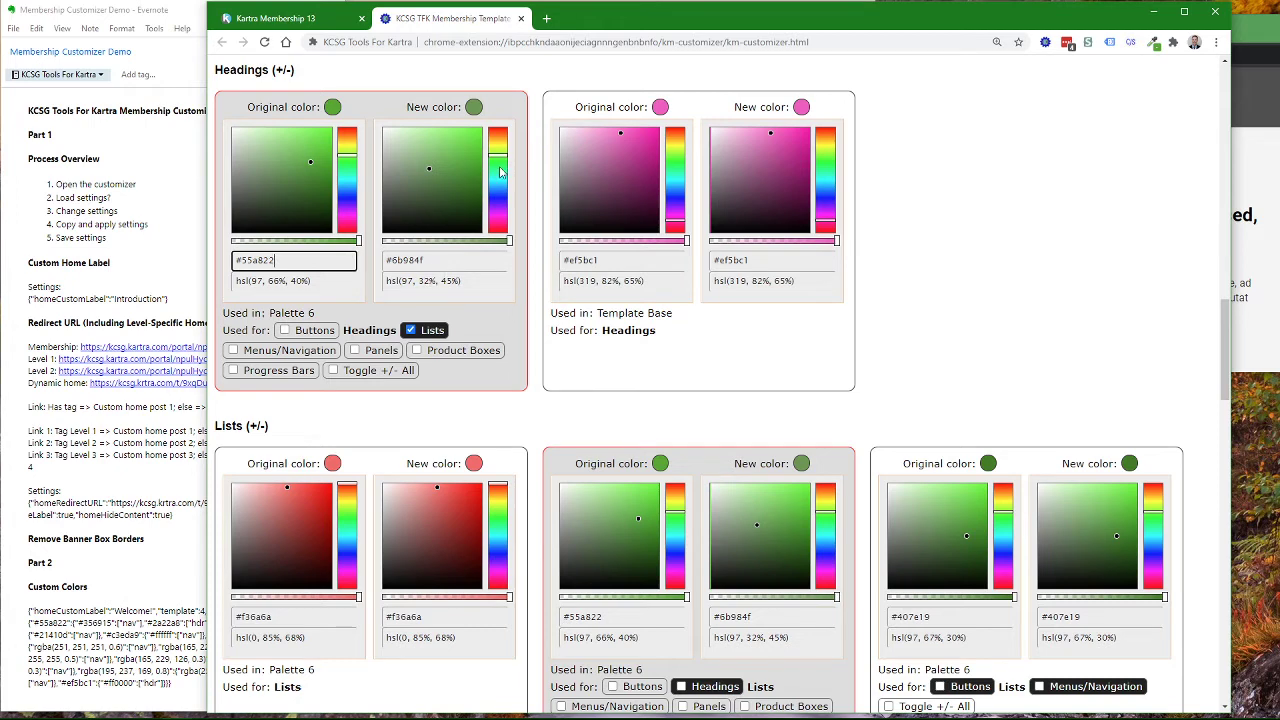
Adjust the hue, saturation and brightness of the linked Headings and Lists color to reach #2ee363.
mouse_move(503, 162)
left_mouse_down()
mouse_move(500, 183)
mouse_move(500, 150)
left_mouse_up()
mouse_move(432, 174)
left_mouse_down()
mouse_move(384, 168)
mouse_move(481, 167)
left_mouse_up()
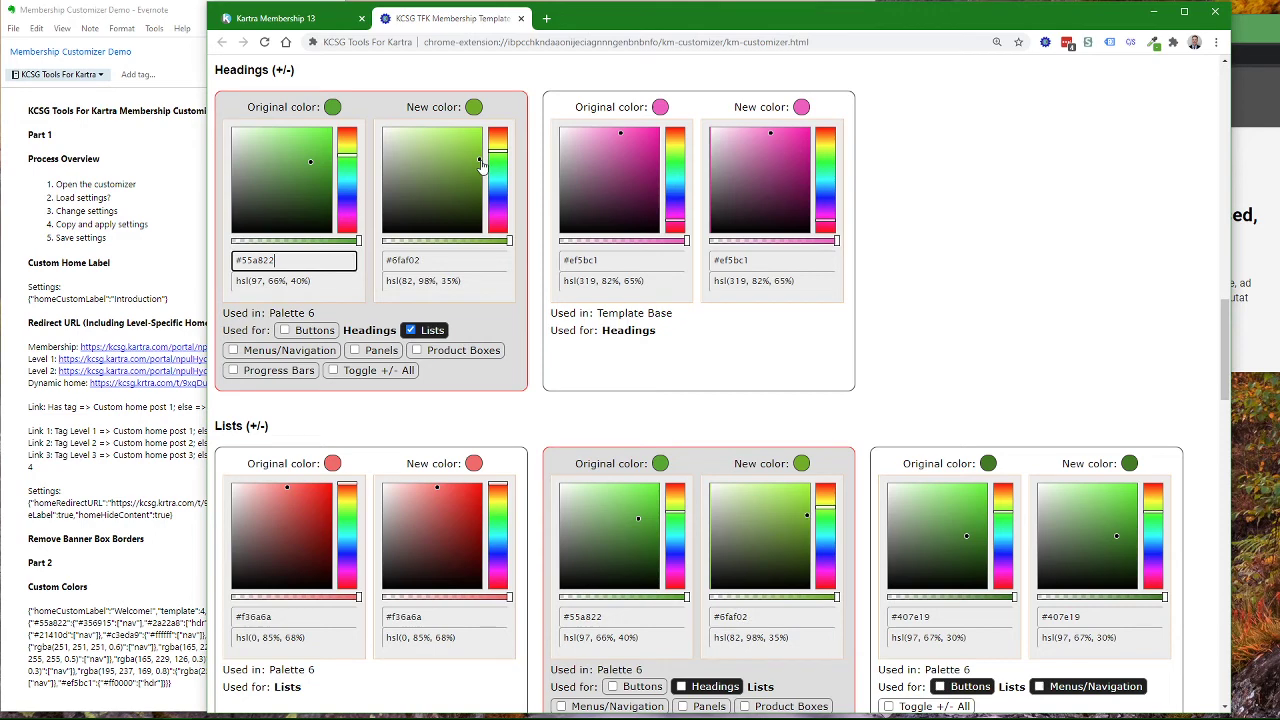
mouse_move(480, 162)
left_mouse_down()
mouse_move(468, 160)
mouse_move(461, 233)
mouse_move(461, 144)
left_mouse_up()
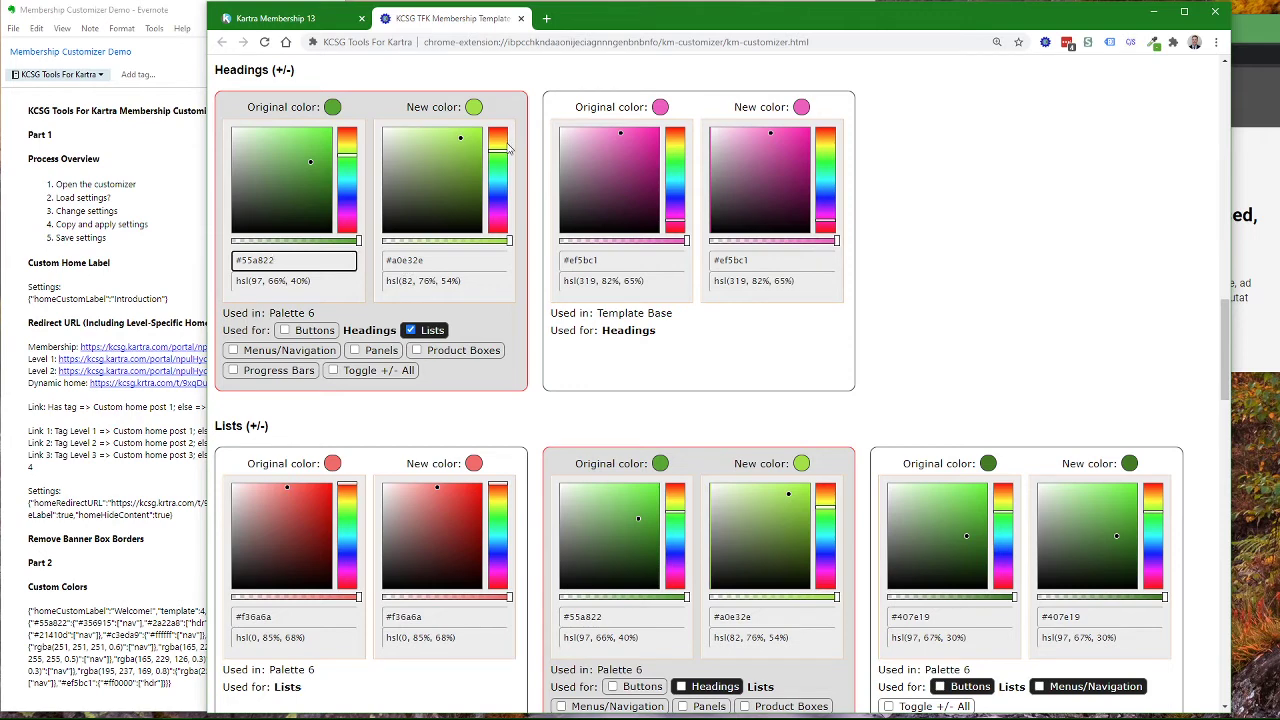
left_click_drag(497, 157, 497, 174)
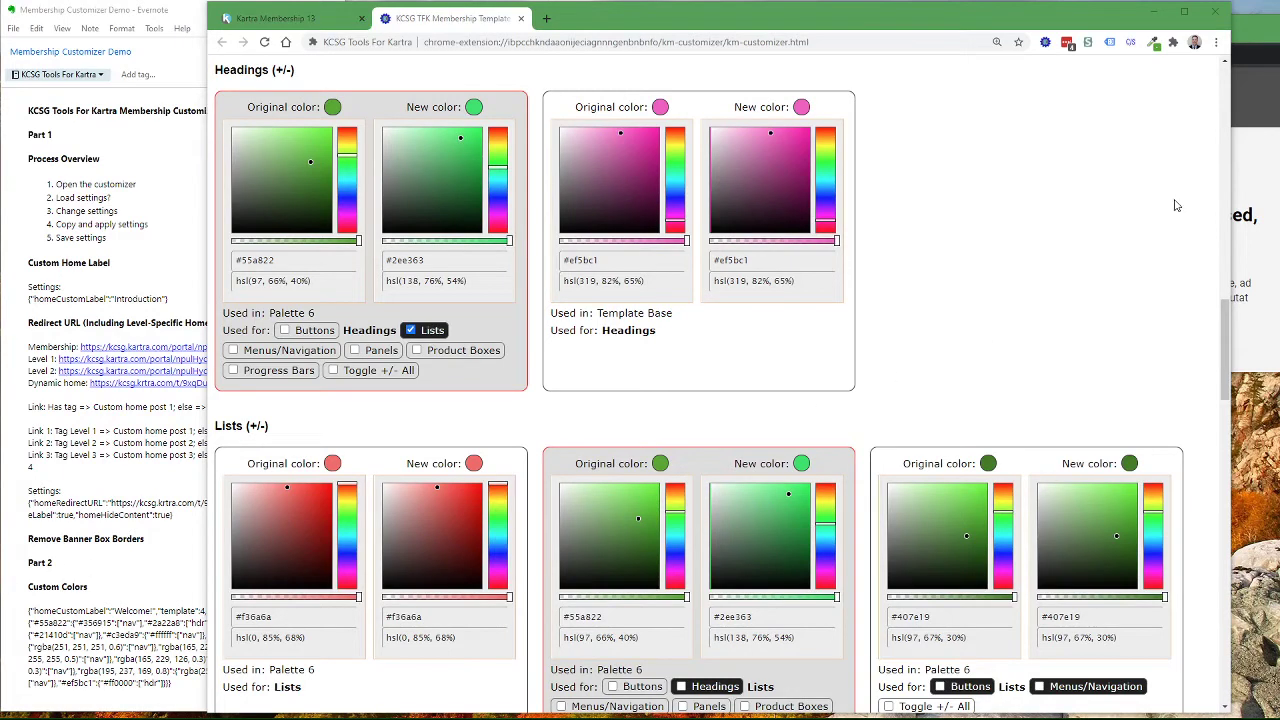
Switch to the browser window showing the Sample membership portal and enlarge it downward.
left_click(1252, 35)
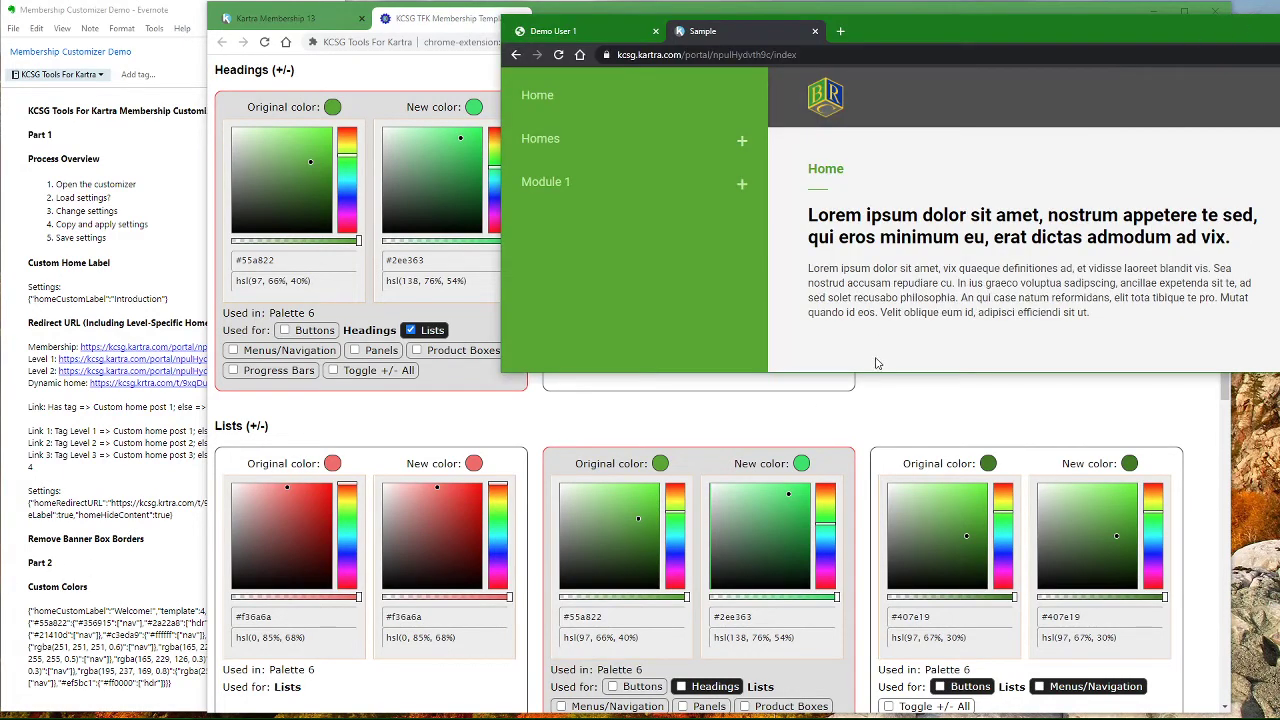
left_click_drag(872, 372, 808, 558)
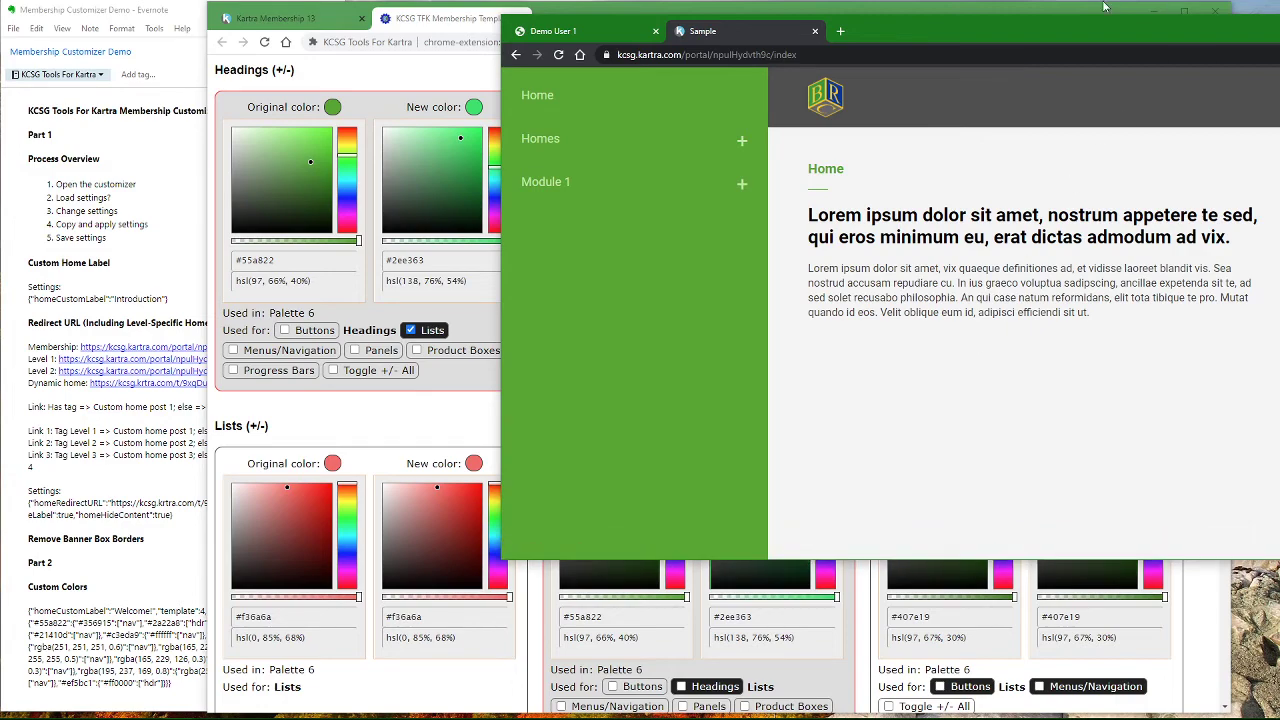
Bring the Sample portal window fully into view, inspect the Home heading, and open the Level 1 Home post under Homes.
left_click_drag(1083, 22, 782, 32)
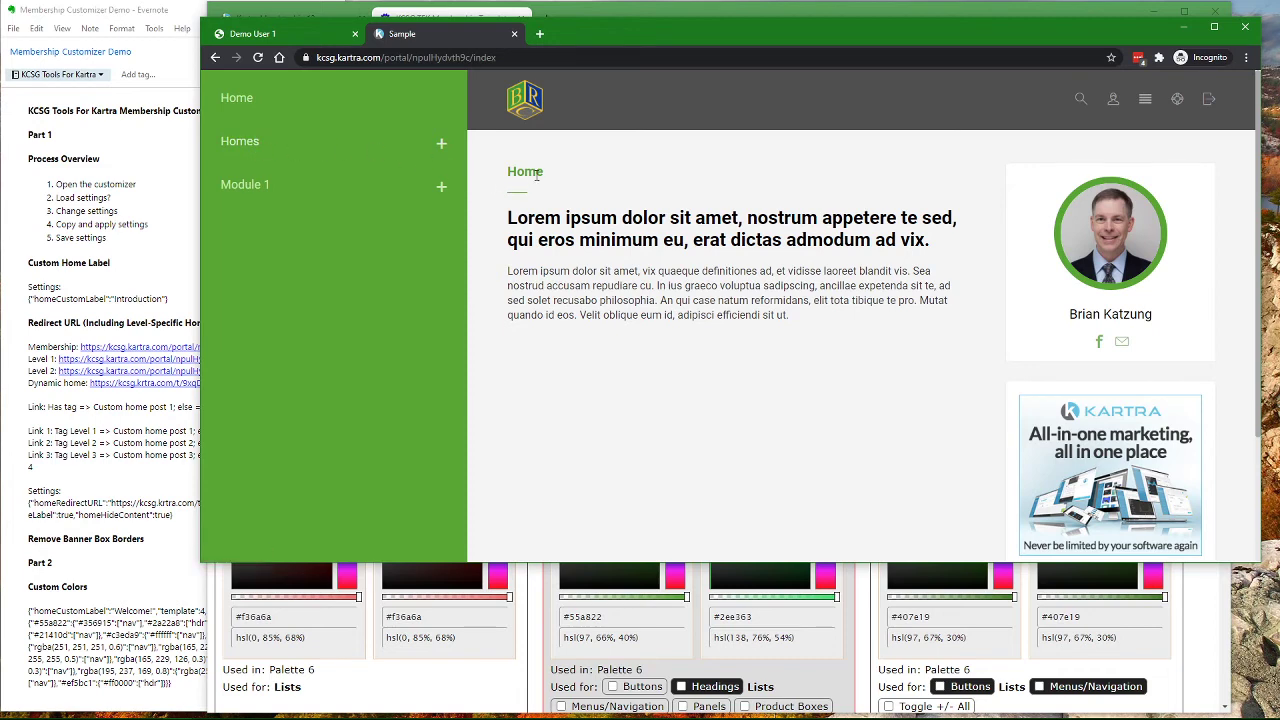
left_click_drag(511, 171, 545, 171)
left_click(549, 175)
left_click(243, 143)
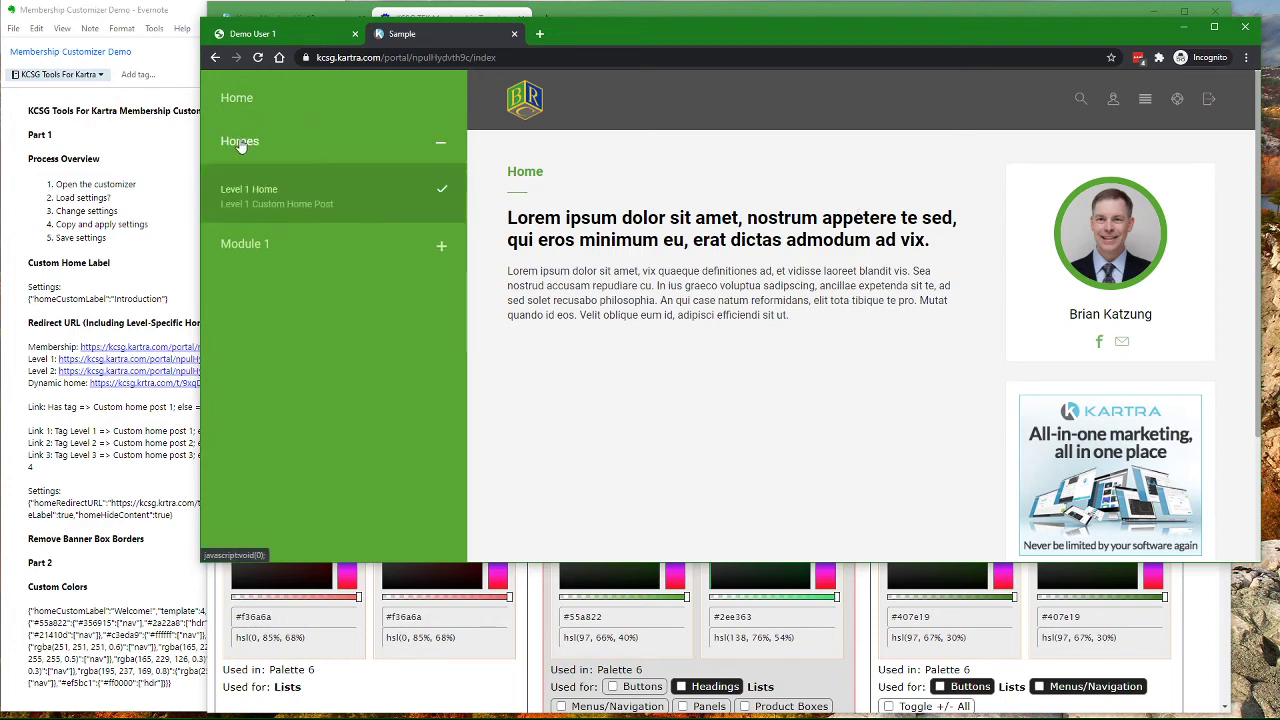
left_click(255, 187)
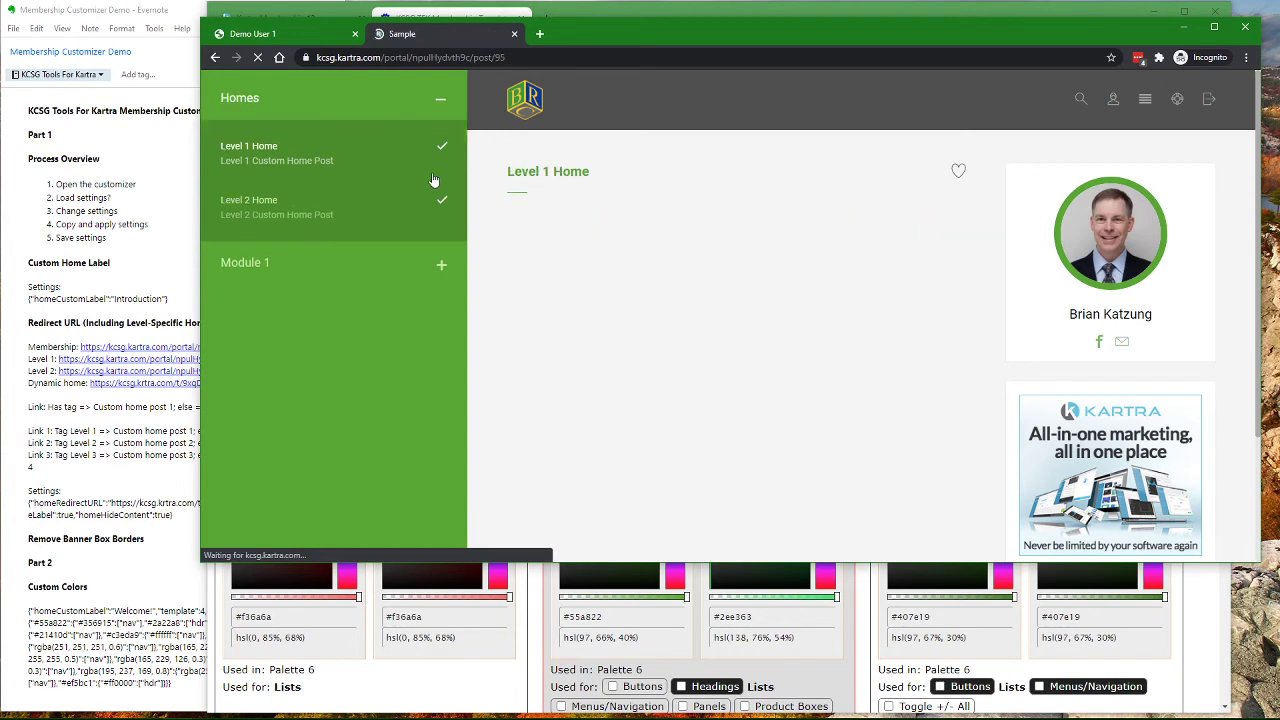
Add the Level 1 Home post to the favorites and remove it again, twice, to check the heart's color.
left_click(959, 174)
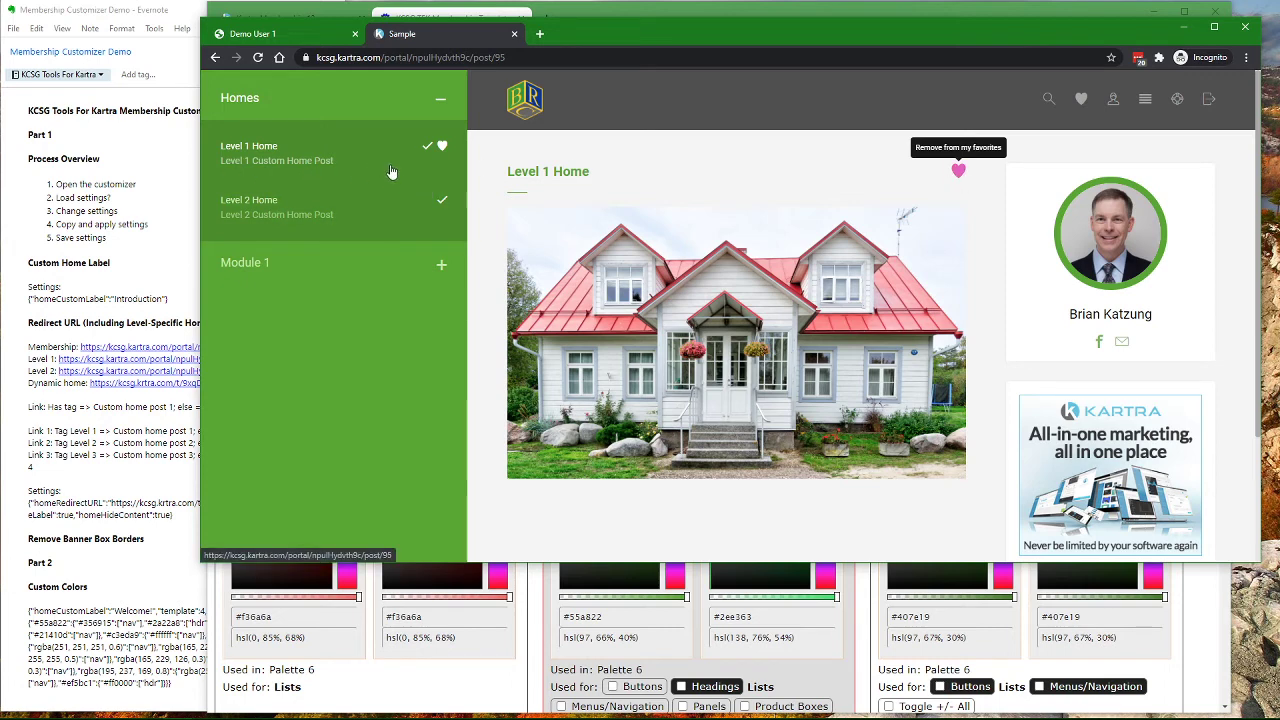
left_click(959, 175)
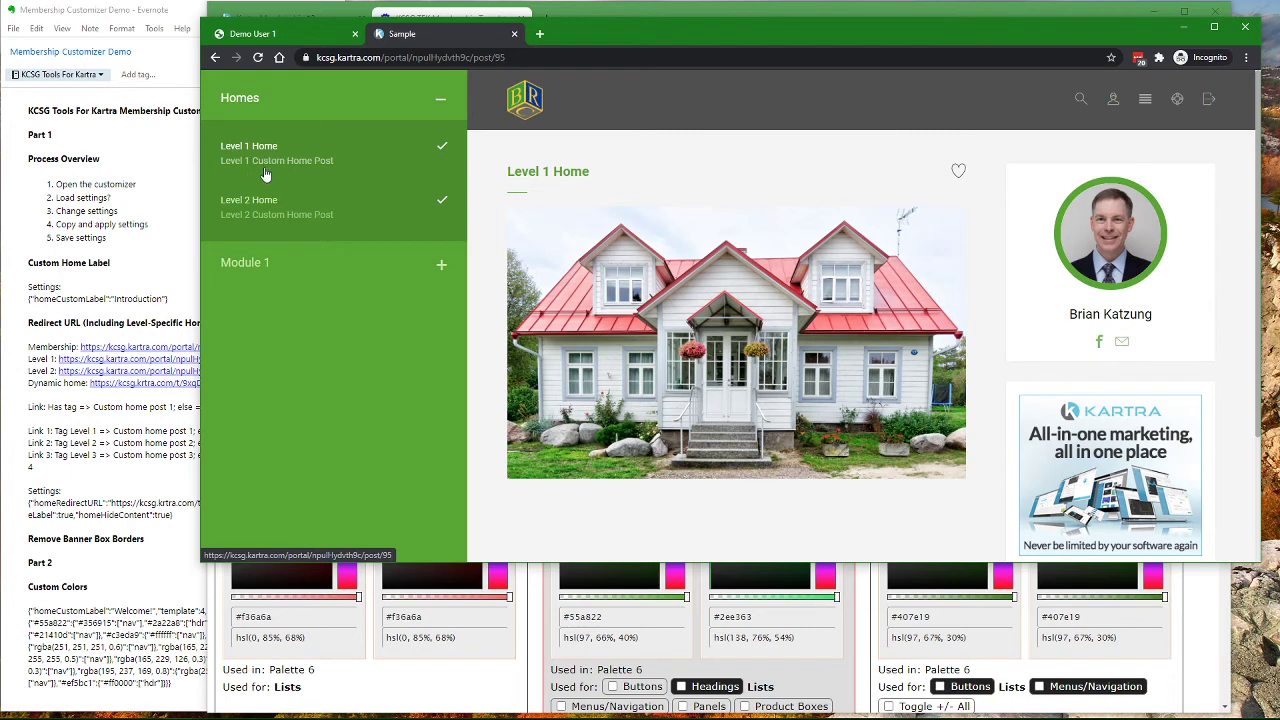
left_click(959, 176)
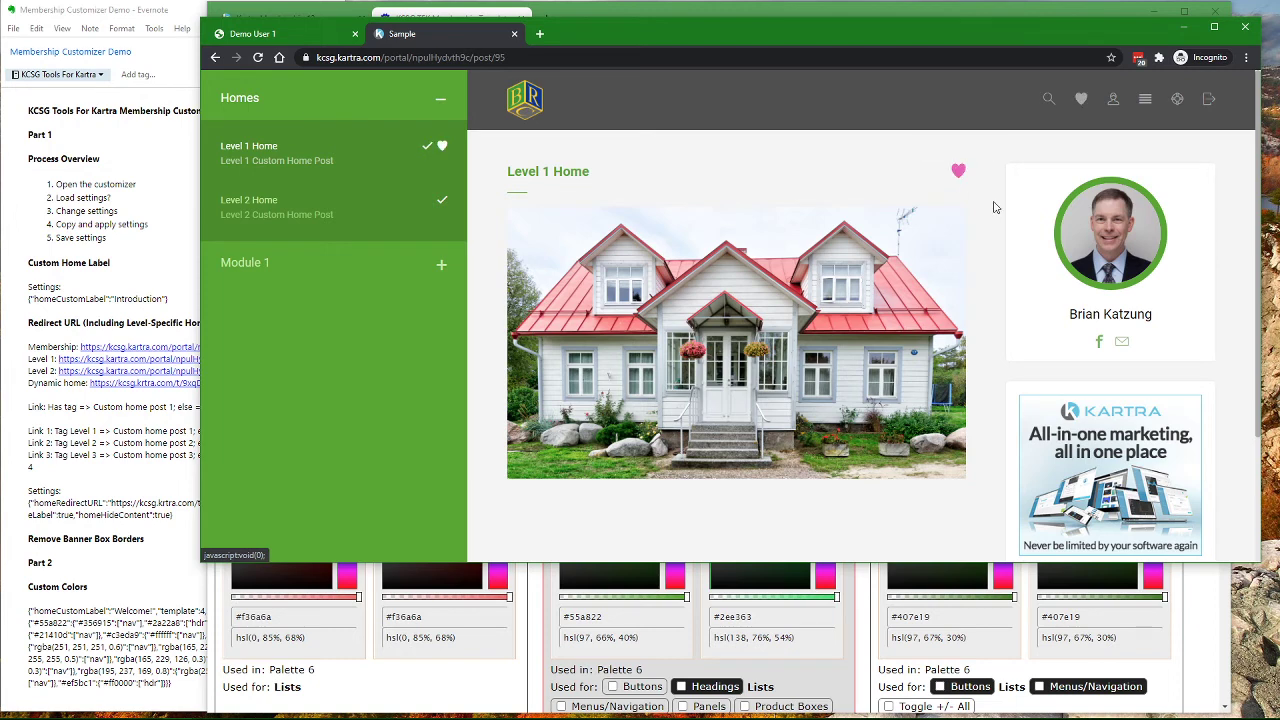
left_click(959, 174)
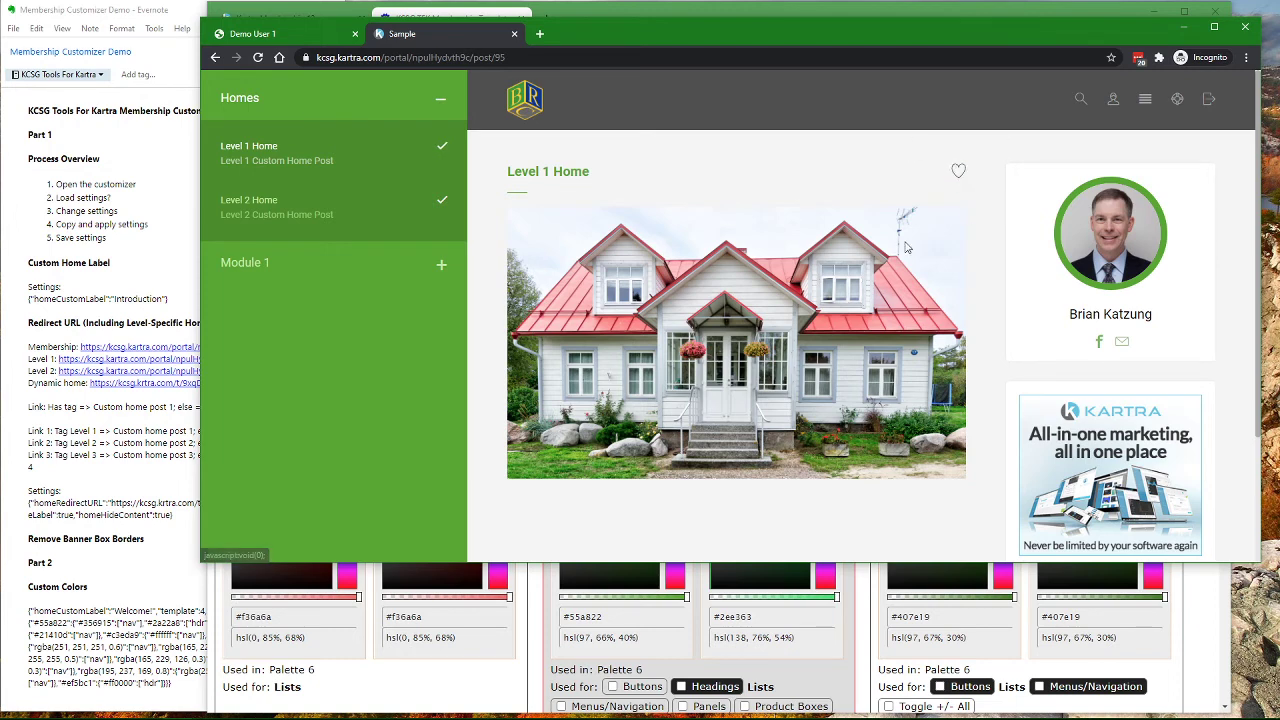
Copy the Custom Colors settings from the Evernote note and load them as saved settings in the Membership Template Customizer.
left_click(76, 14)
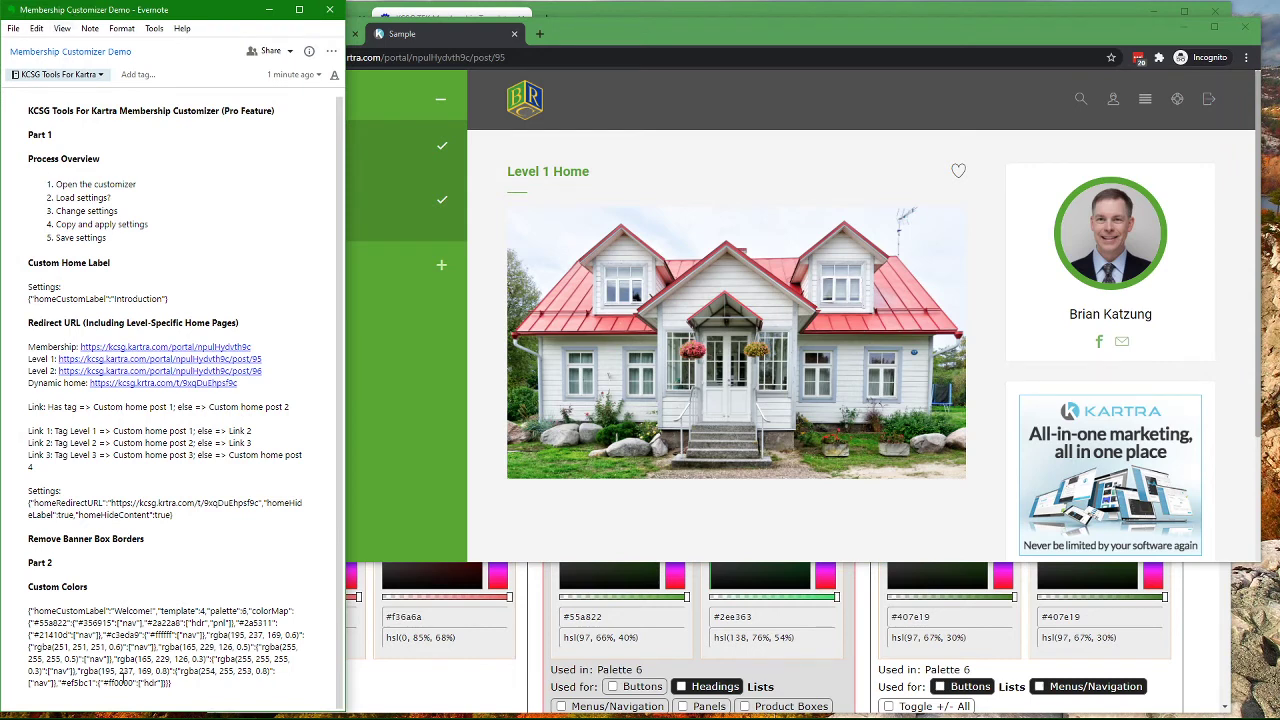
left_click_drag(16, 612, 173, 682)
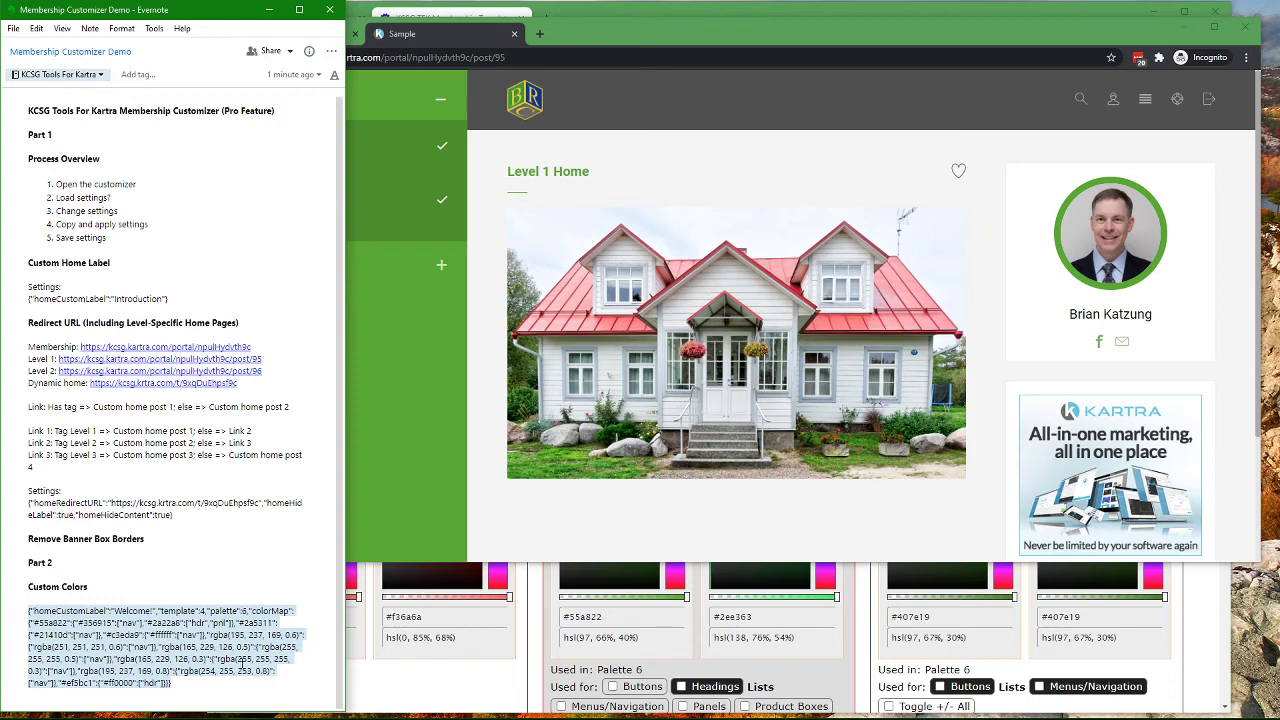
left_click_drag(593, 36, 1161, 44)
left_click(686, 27)
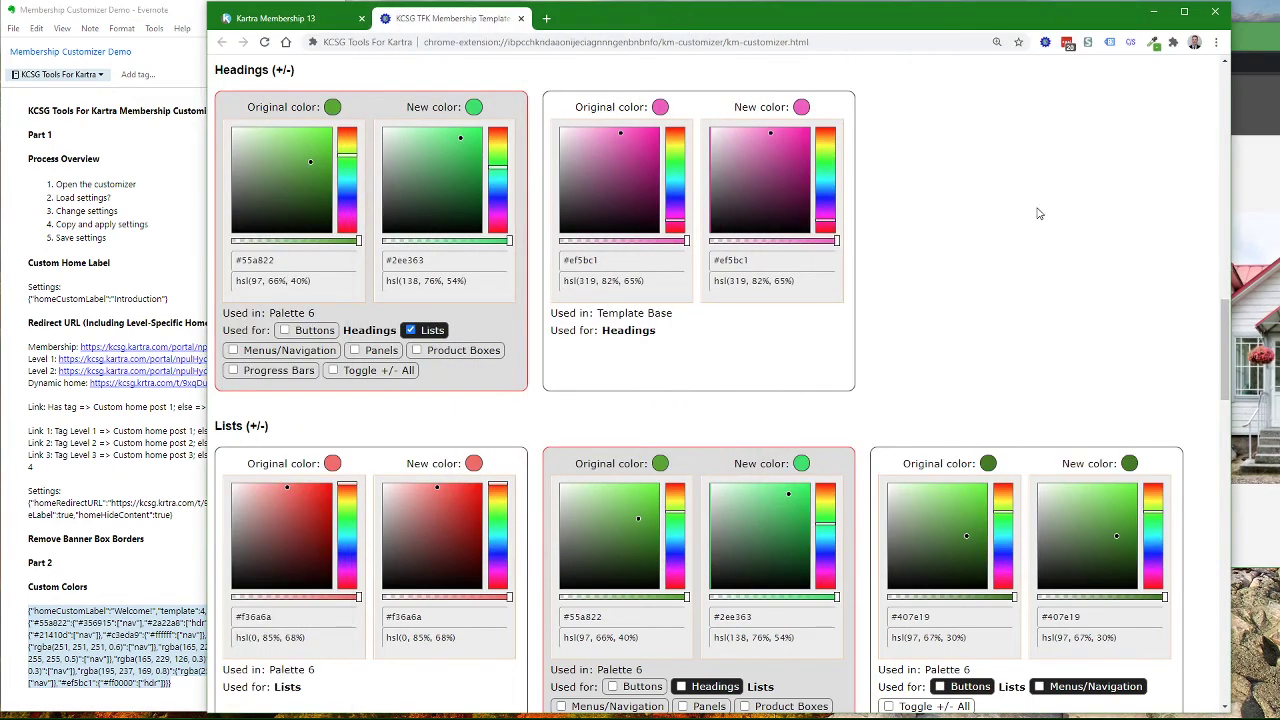
left_click_drag(1226, 342, 1228, 90)
left_click(270, 272)
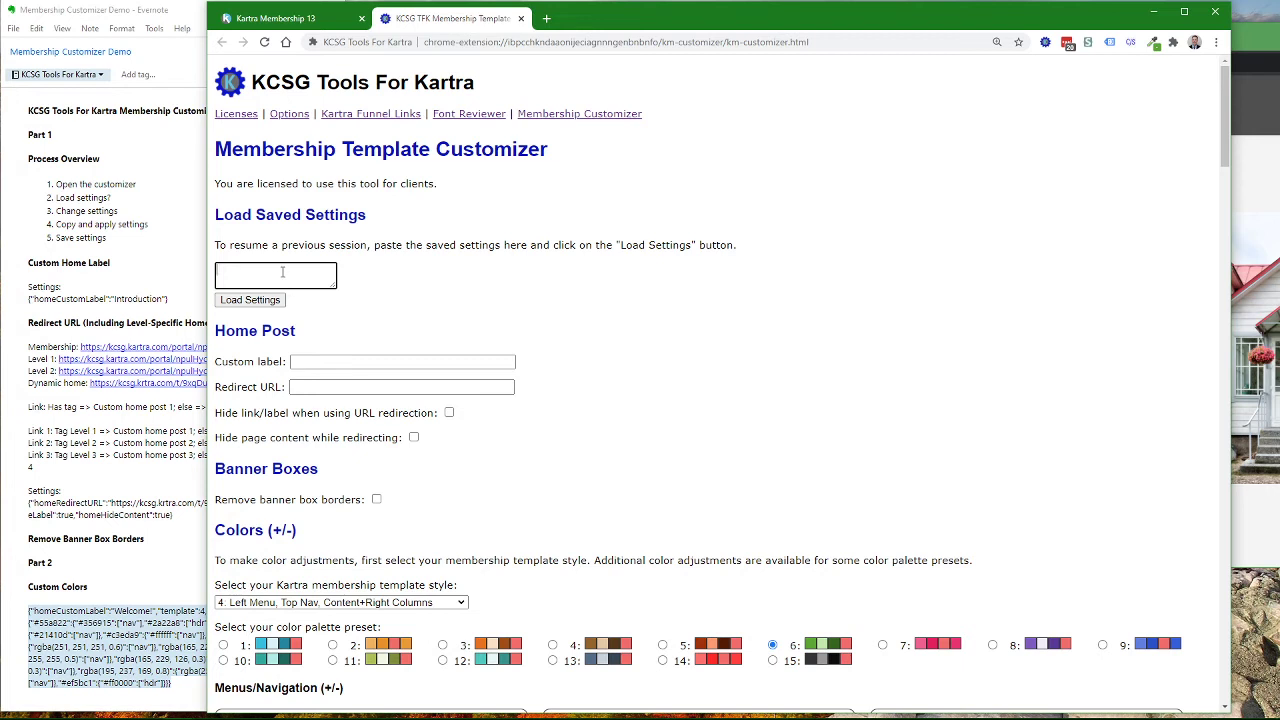
key("ctrl+v")
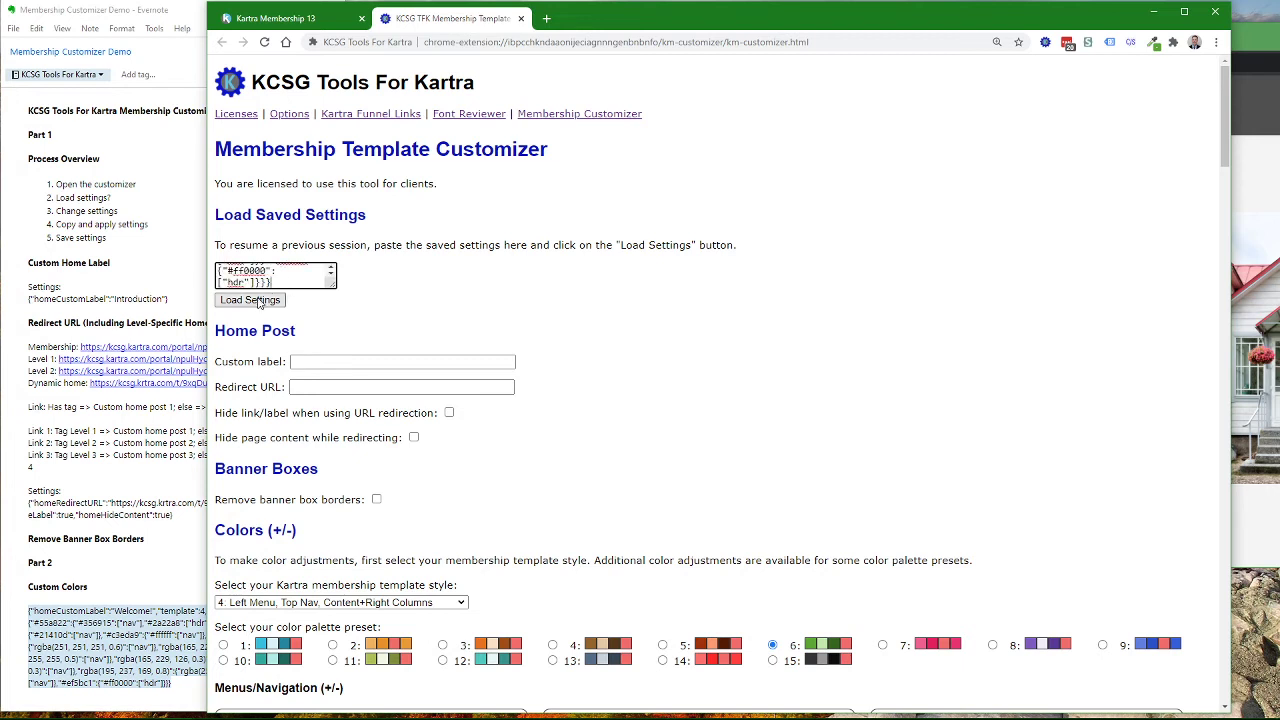
left_click(266, 304)
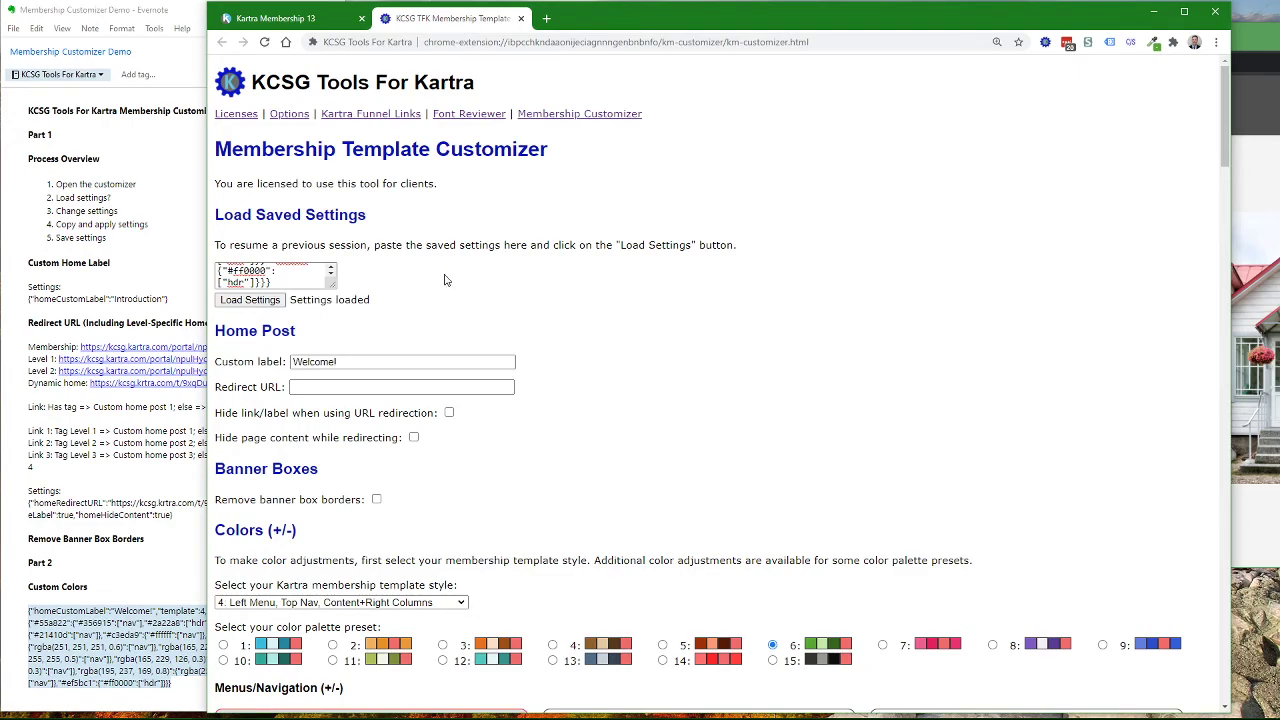
Review the loaded home post label and the changed colors in the Menus/Navigation, Headings, Lists and Buttons sections.
scroll(446, 280, "down", 6)
scroll(521, 283, "up", 5)
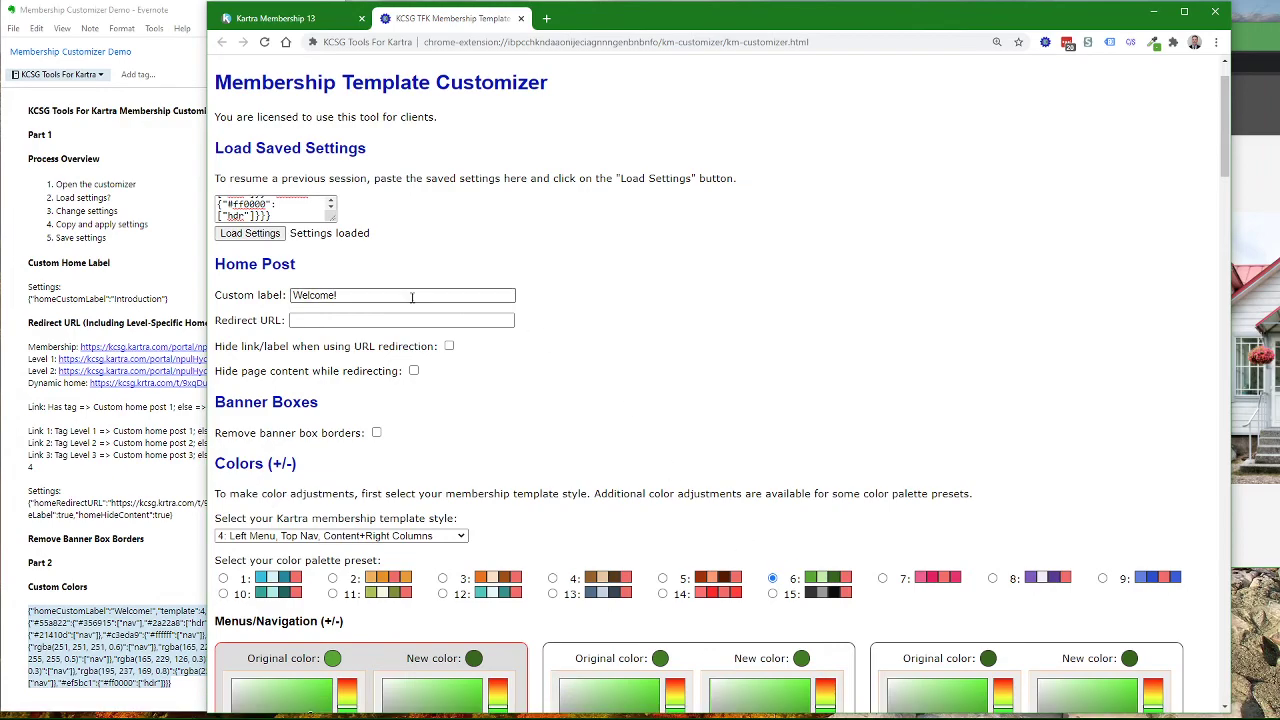
scroll(824, 397, "down", 1)
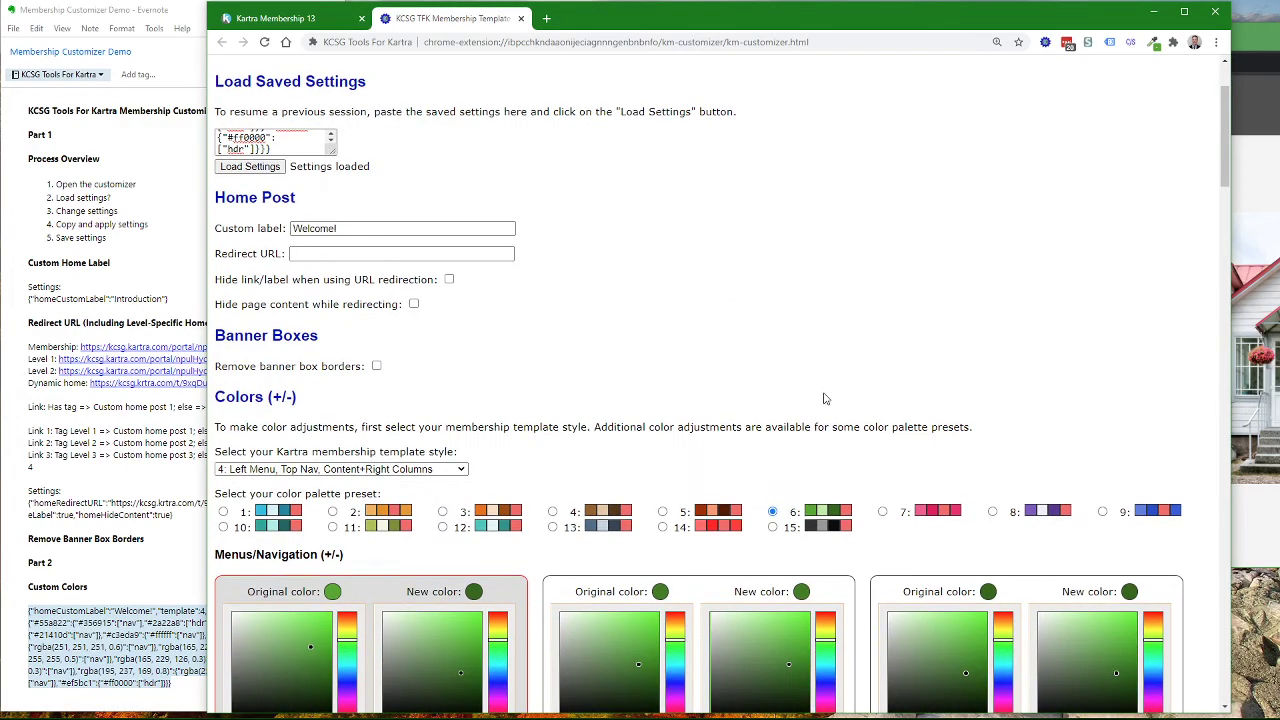
scroll(824, 400, "down", 4)
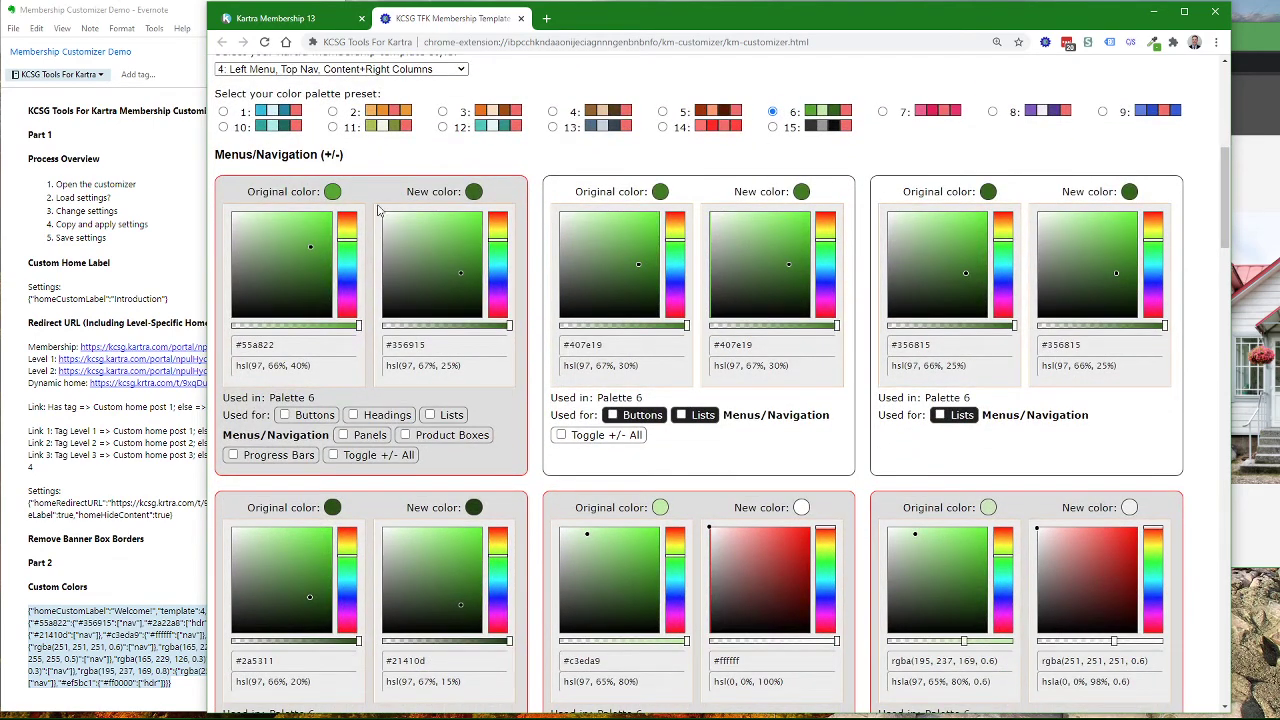
scroll(405, 251, "down", 2)
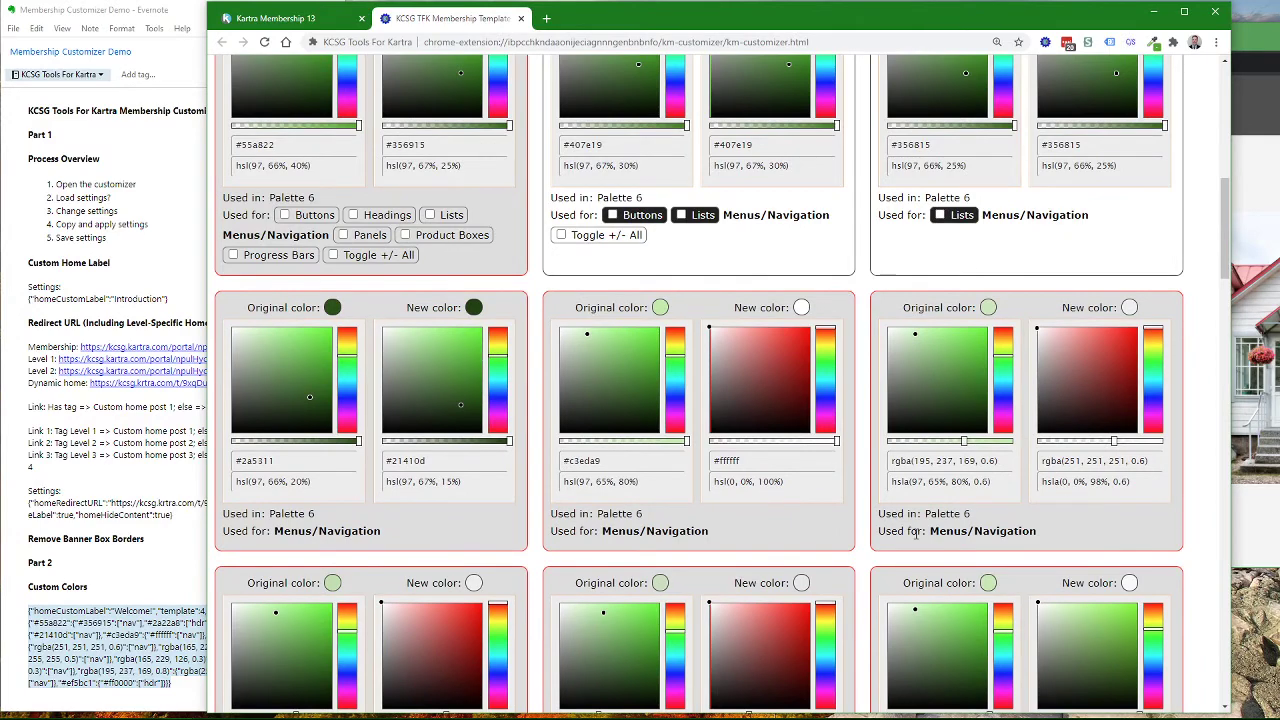
scroll(794, 535, "down", 1)
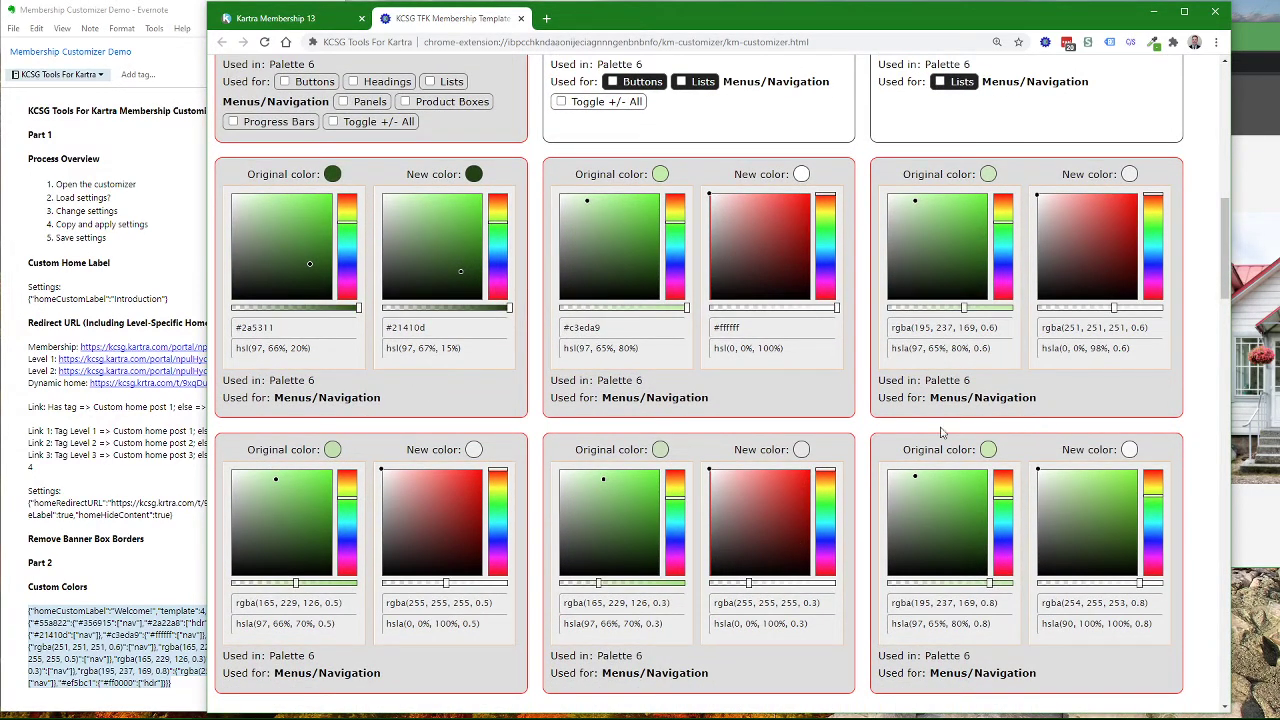
scroll(840, 441, "down", 4)
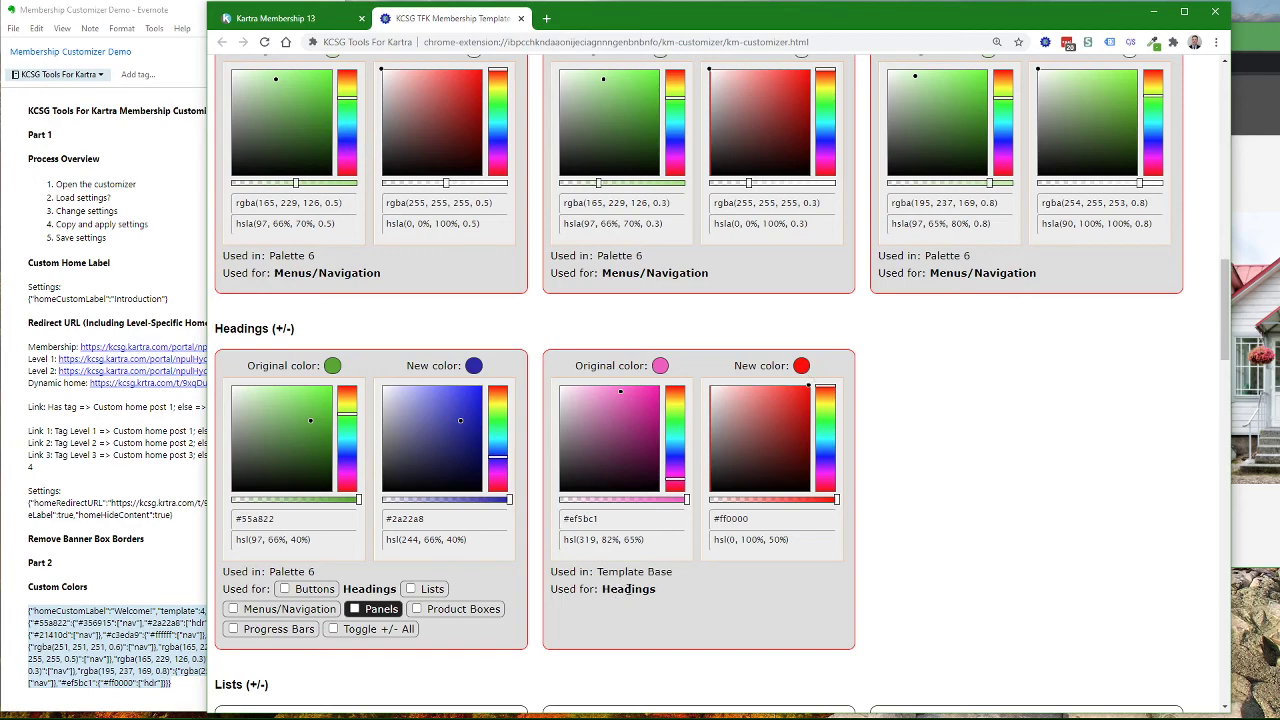
scroll(712, 495, "down", 8)
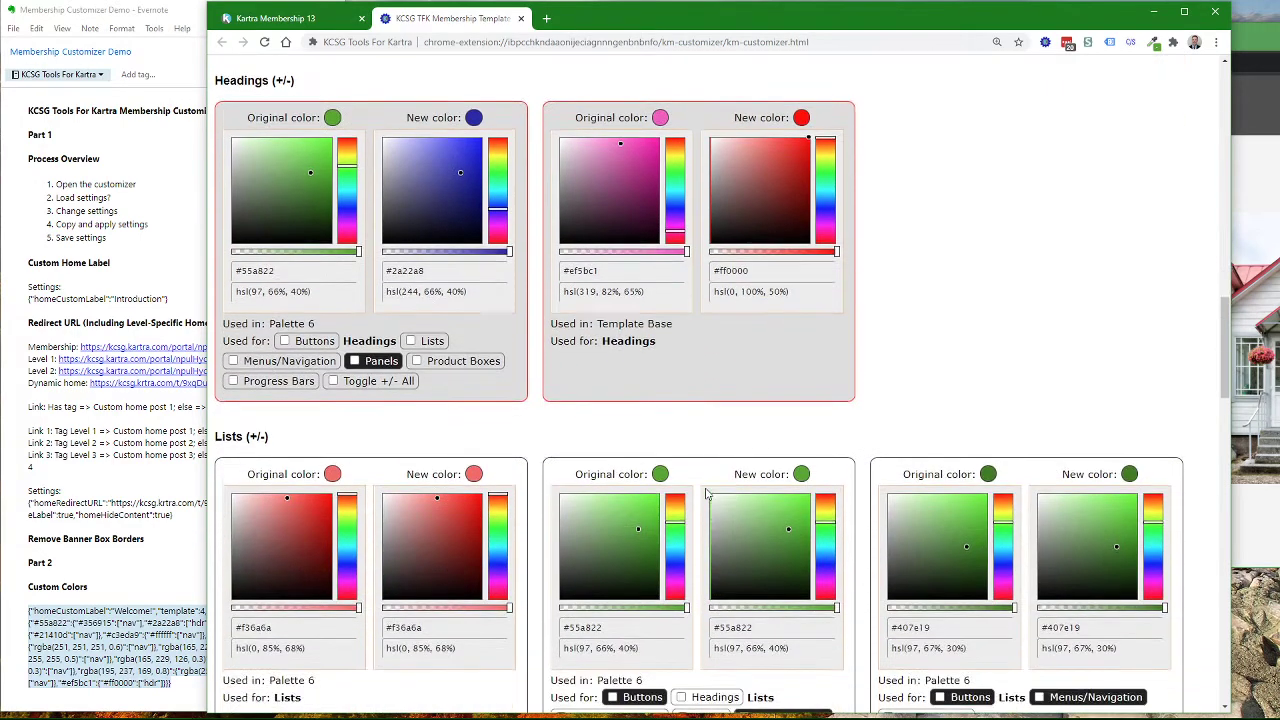
scroll(710, 488, "down", 7)
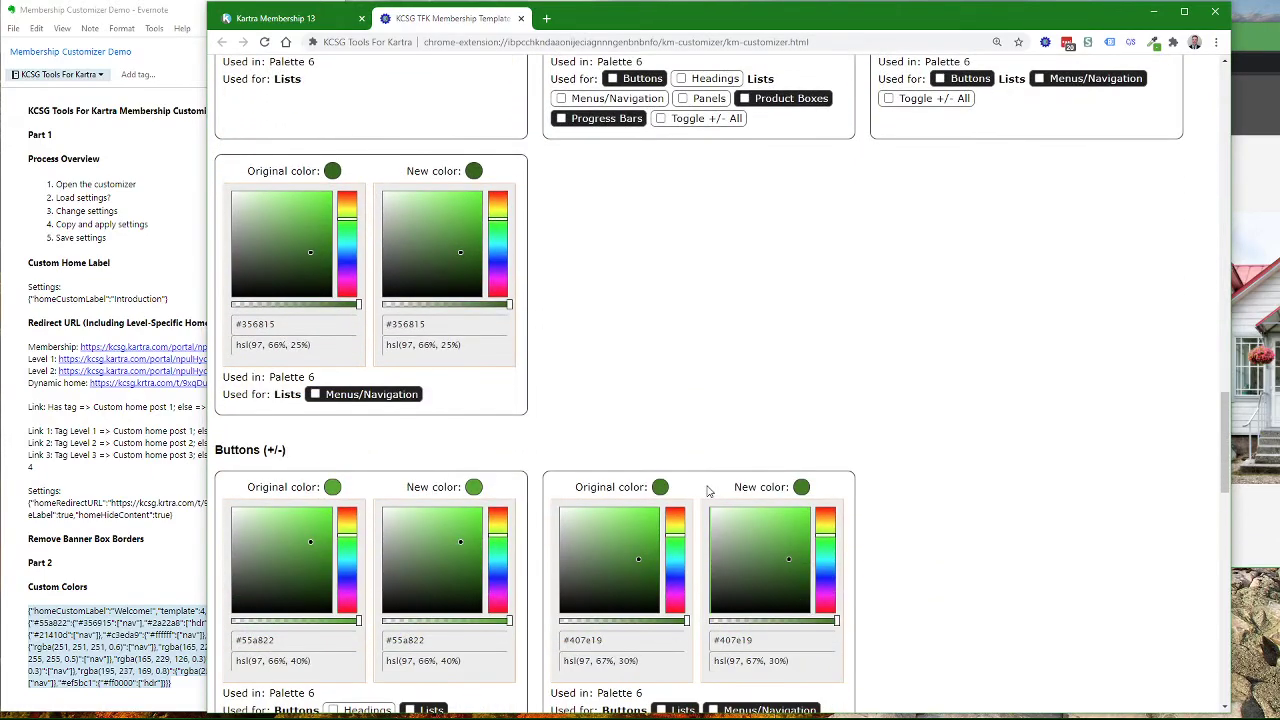
Copy the customizer's custom HTML code to the clipboard.
scroll(713, 486, "down", 7)
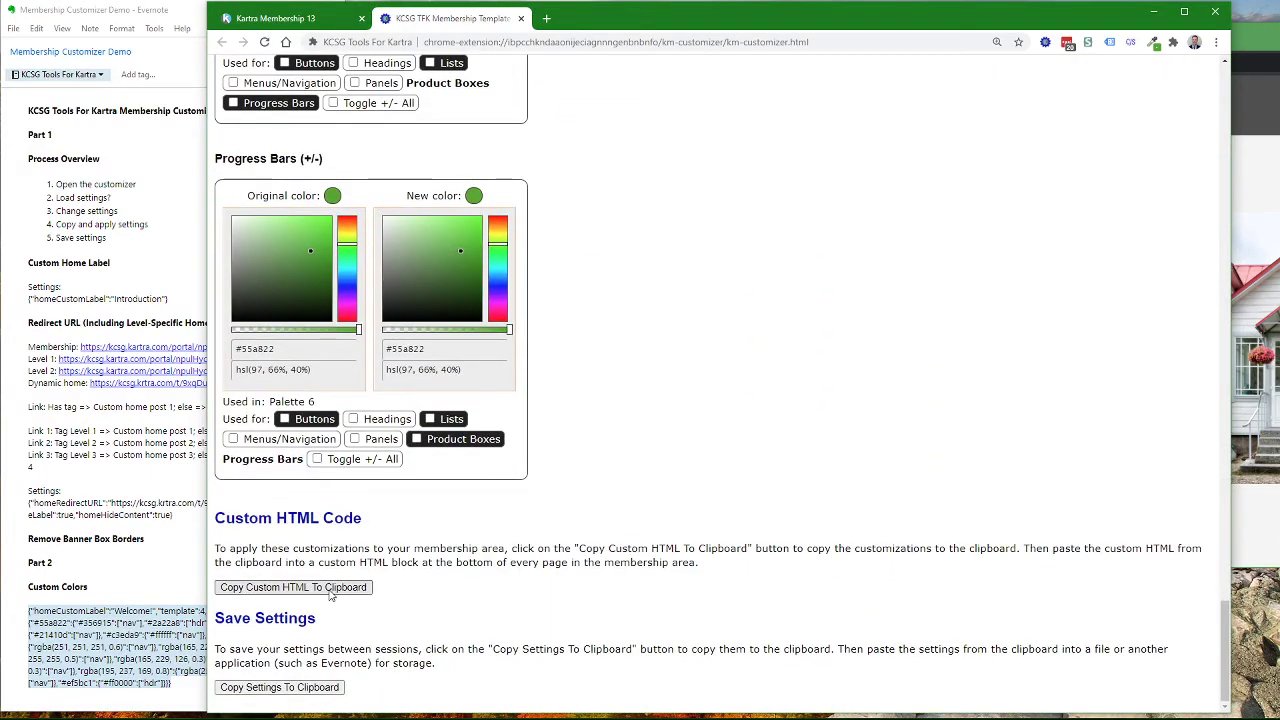
left_click(331, 590)
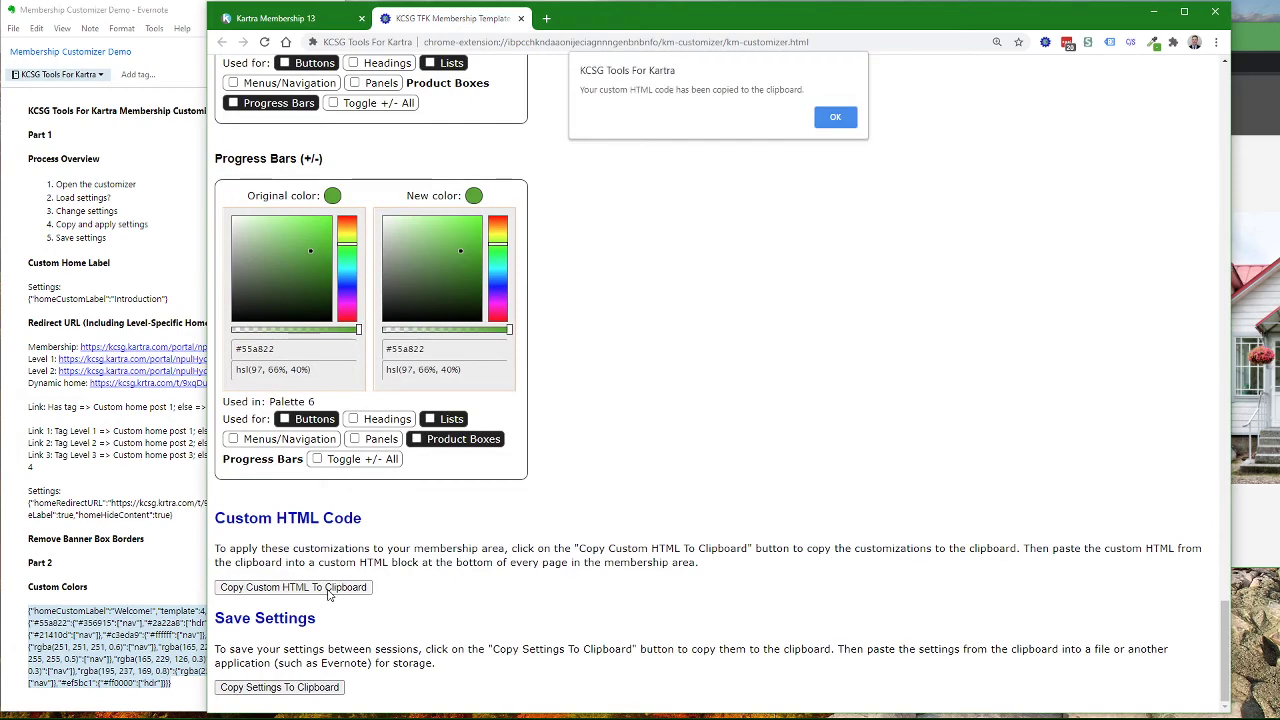
left_click(836, 118)
In the Kartra Membership 13 editor, replace the Home page's code block content with the copied HTML and save the block and the membership progress.
left_click_drag(832, 22, 883, 134)
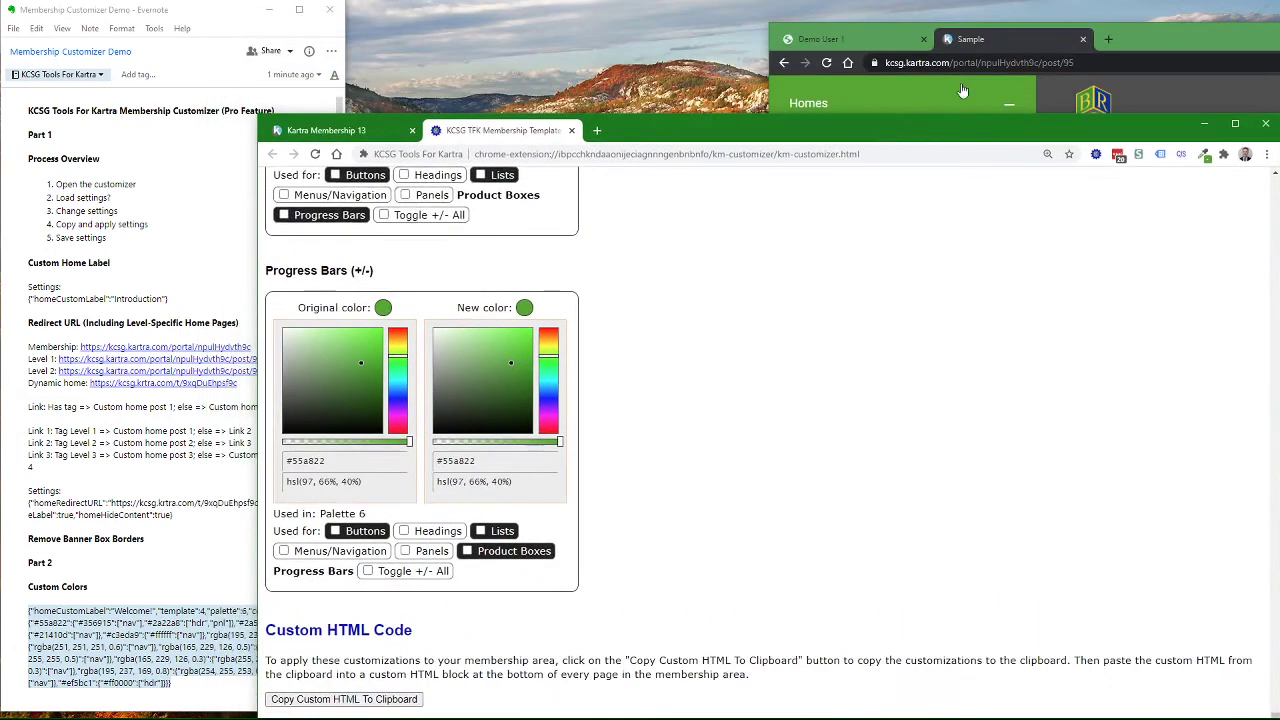
left_click(374, 127)
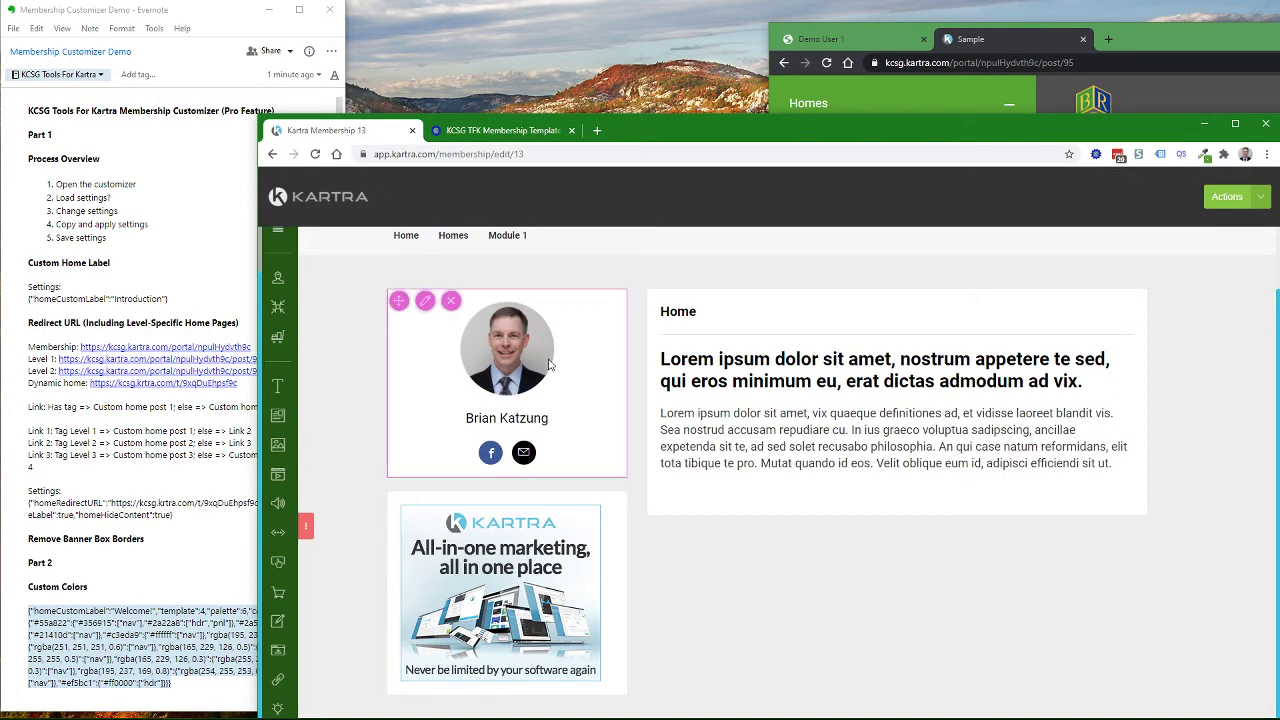
left_click_drag(686, 134, 608, 27)
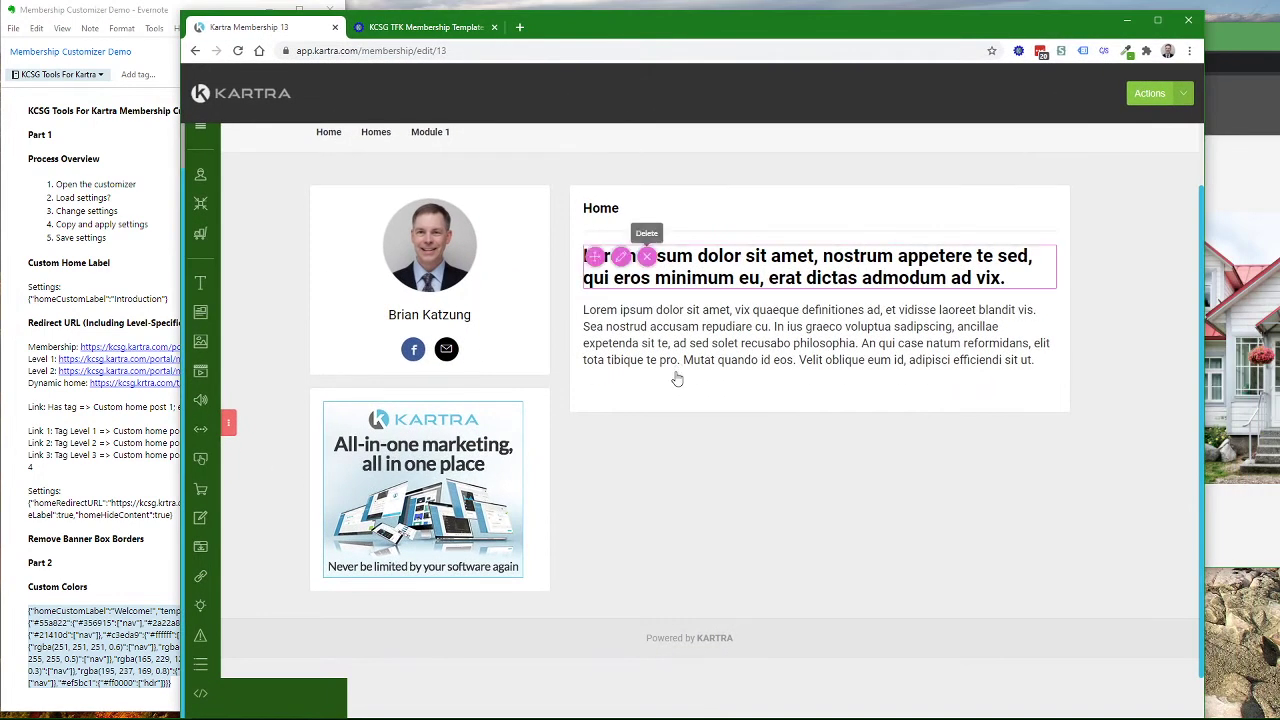
mouse_move(660, 398)
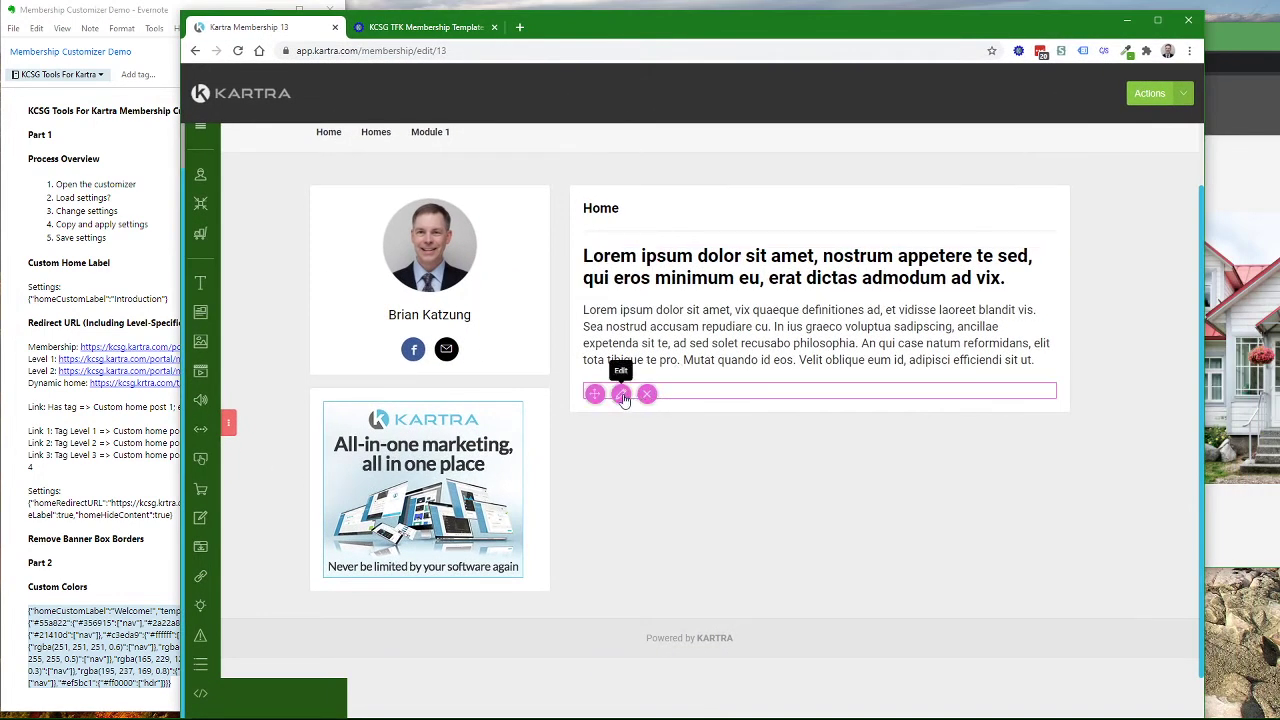
left_click(622, 396)
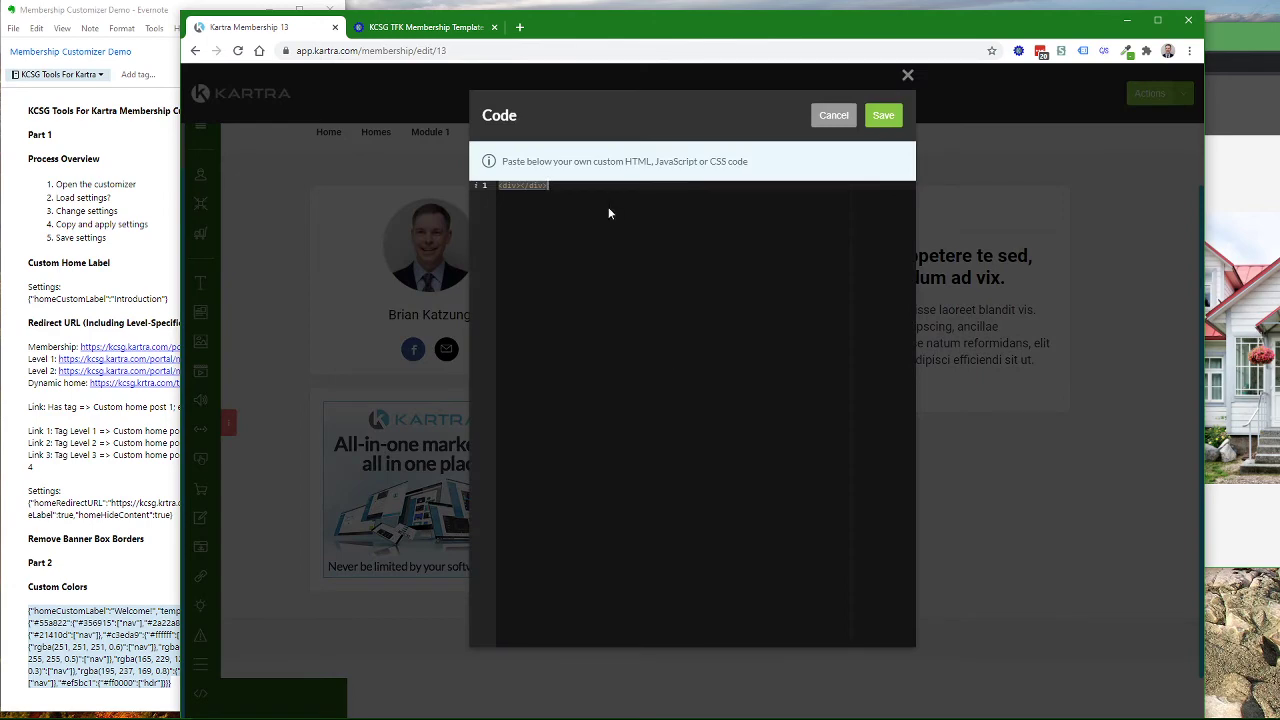
key("ctrl+a")
key("ctrl+v")
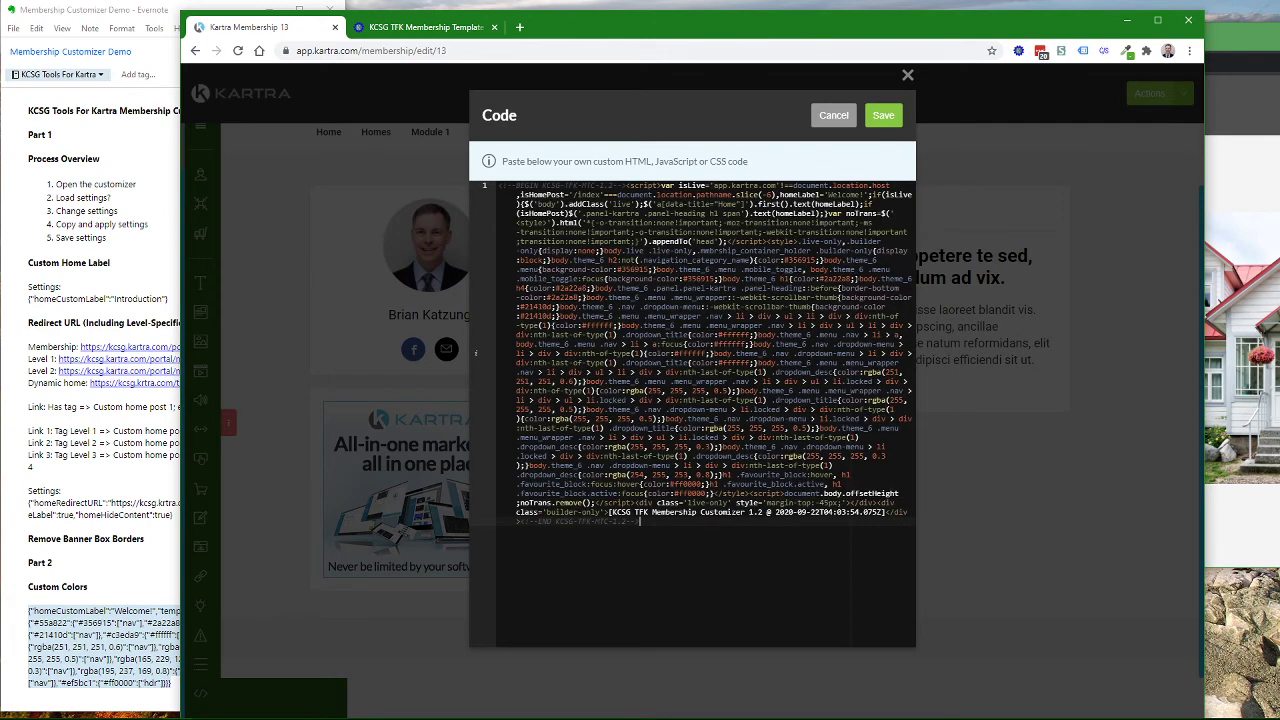
left_click(883, 115)
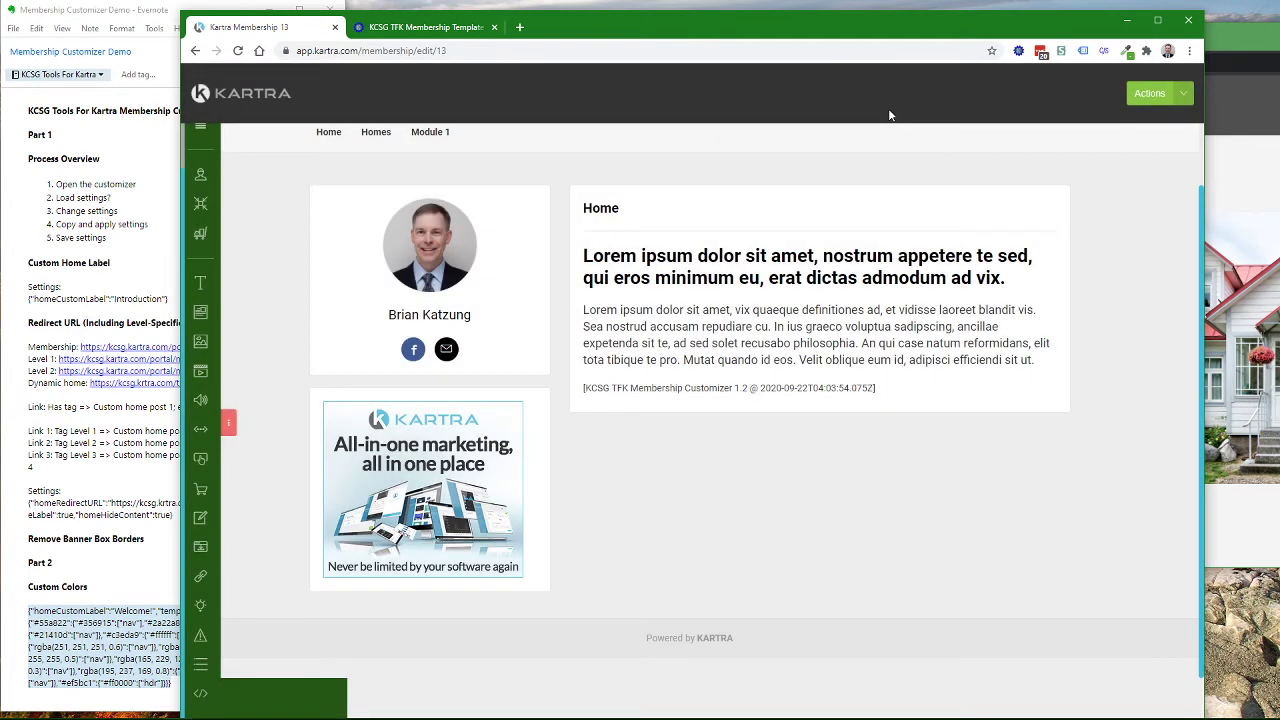
left_click(1150, 95)
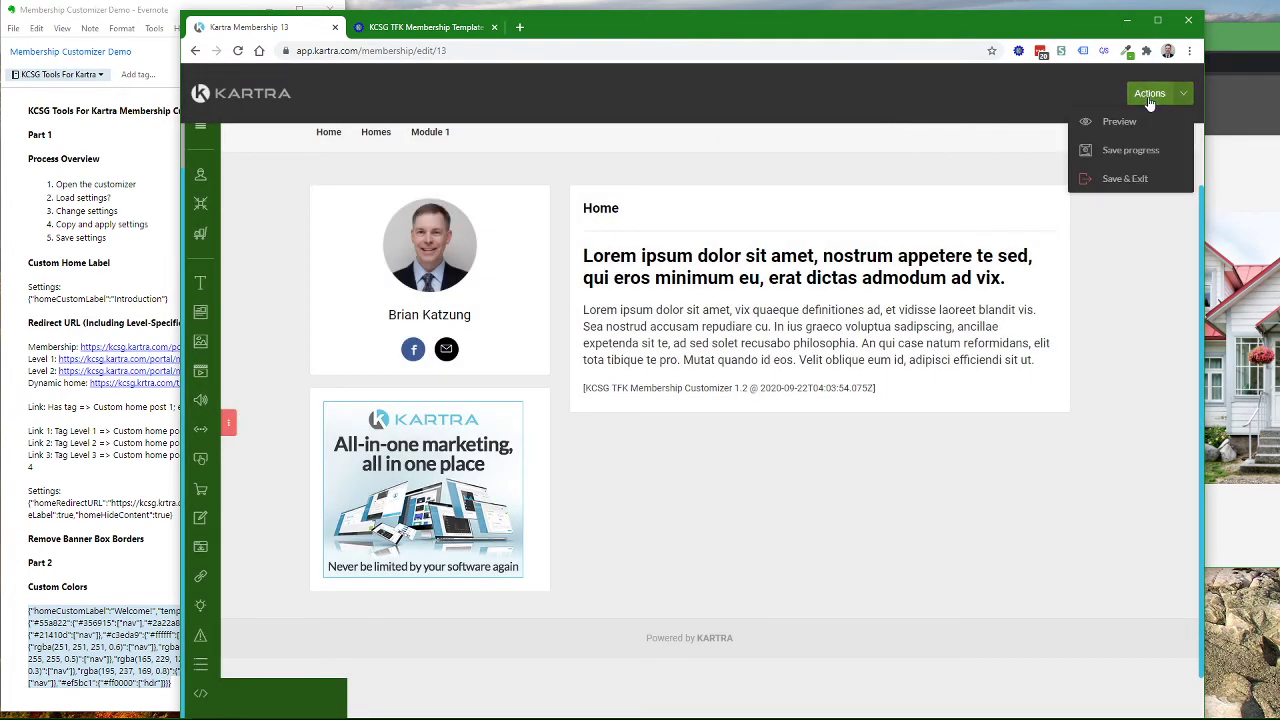
left_click(1120, 152)
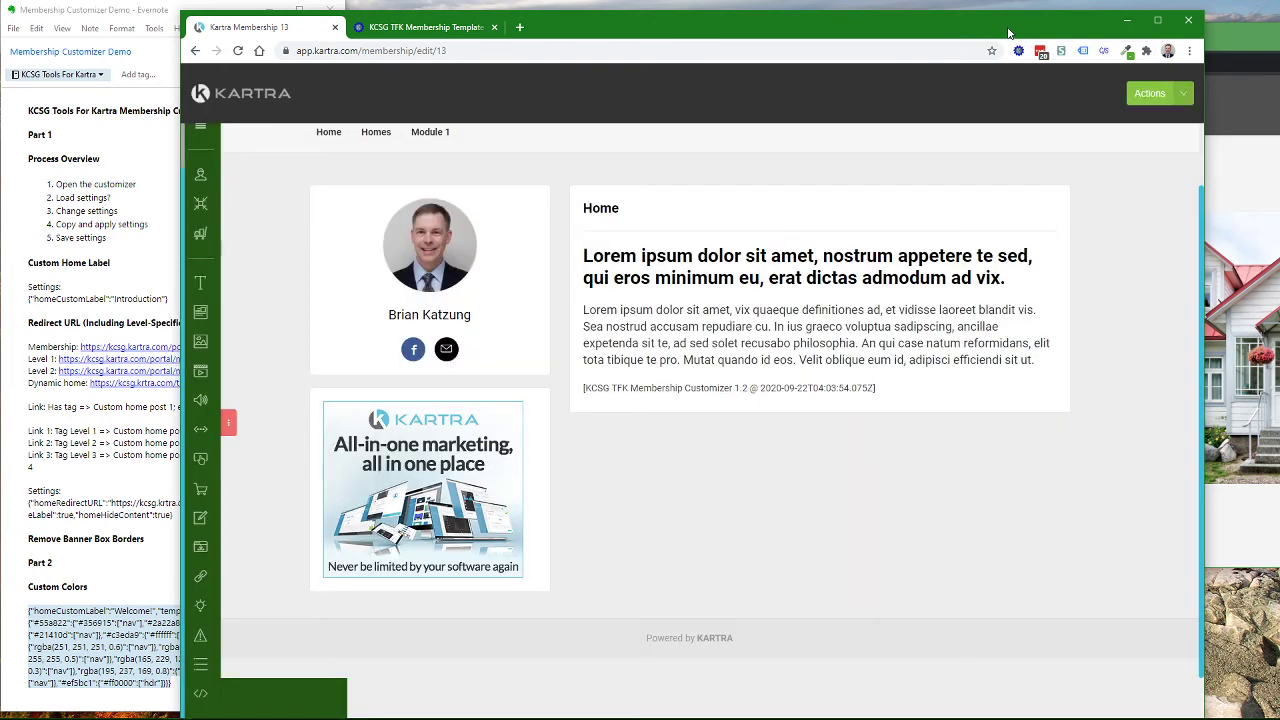
Return to the Sample portal window and collapse the Homes category in its navigation.
left_click_drag(1008, 33, 1002, 118)
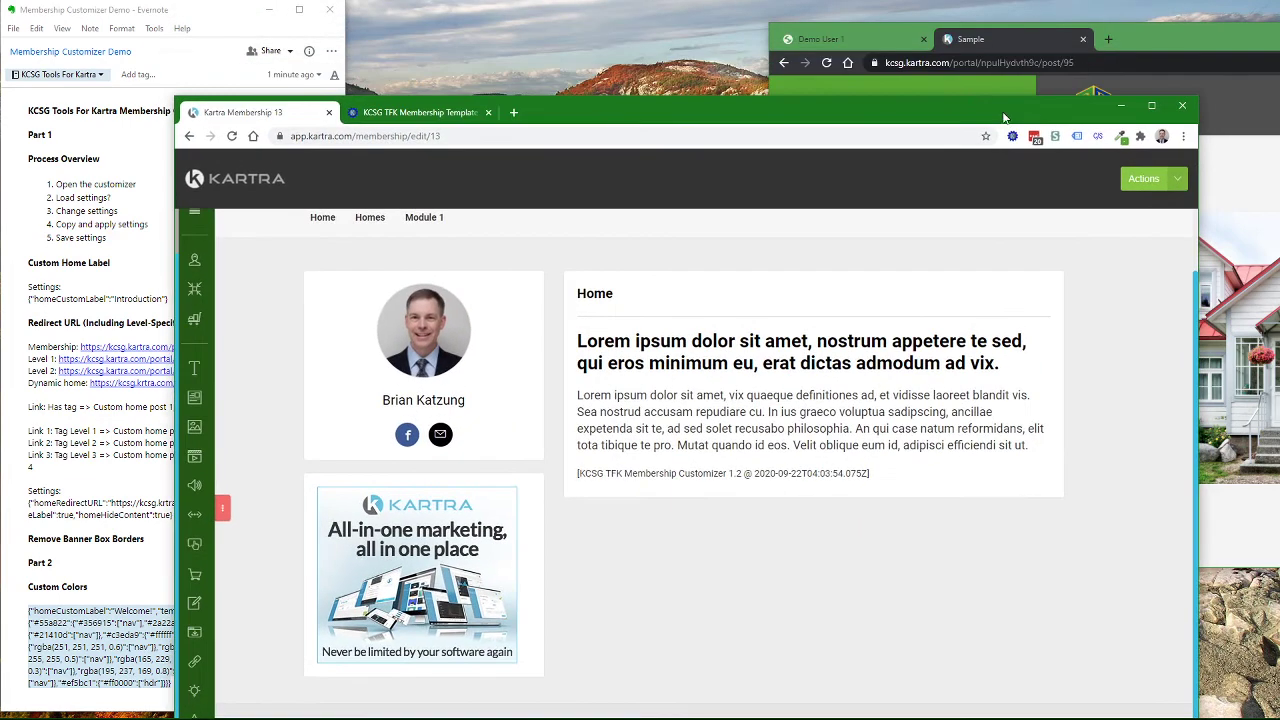
left_click_drag(1175, 22, 566, 38)
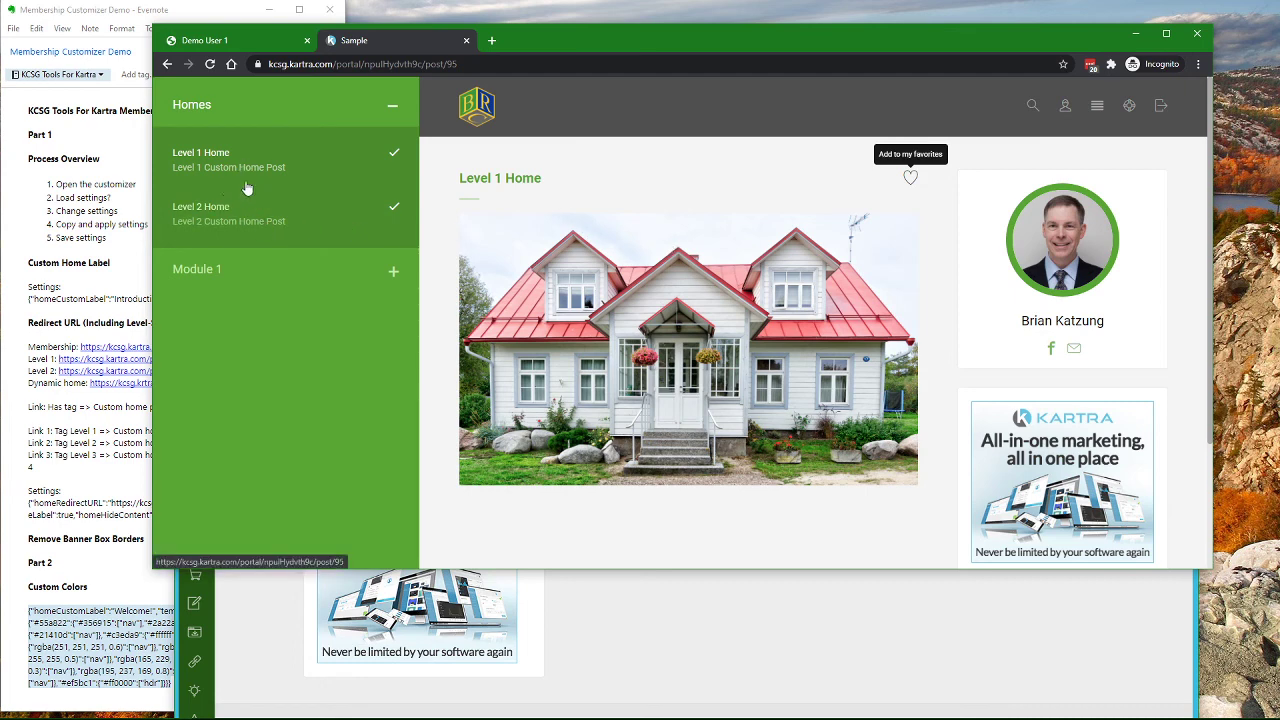
left_click(209, 108)
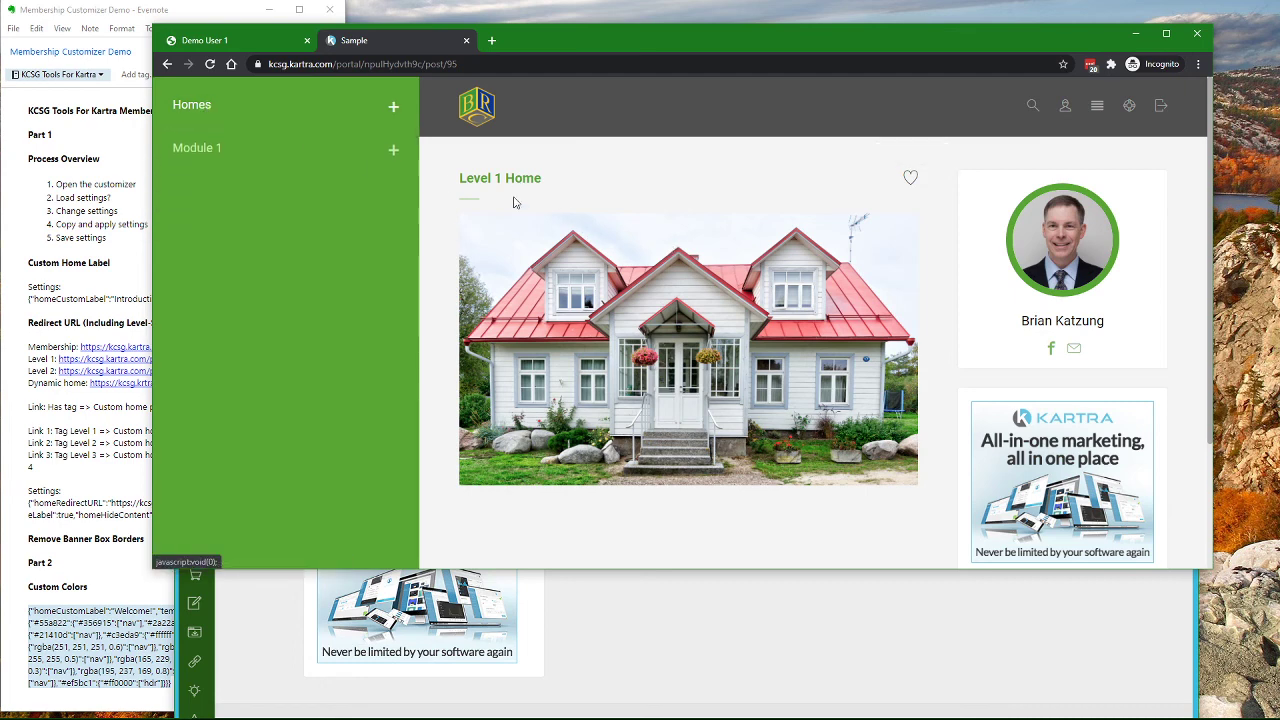
View Module 1 Post 1 and the Welcome! home page in the portal to check the applied colors and home label.
left_click(196, 109)
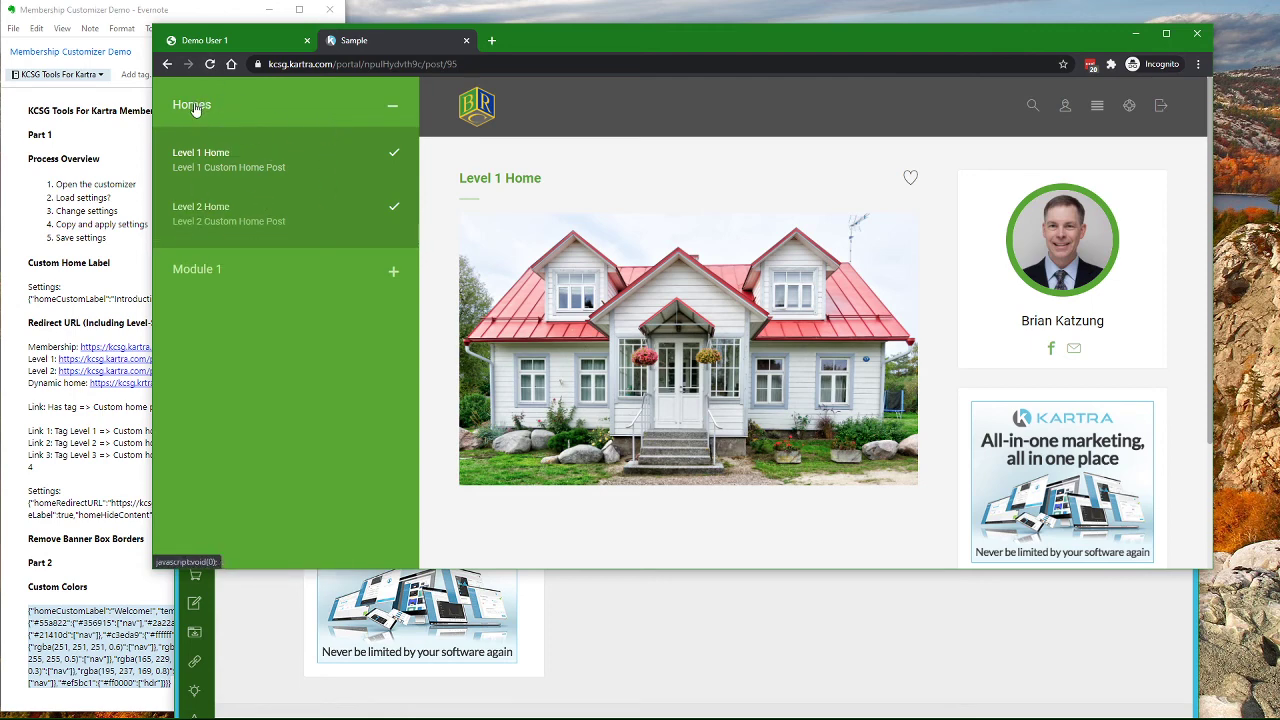
left_click(210, 269)
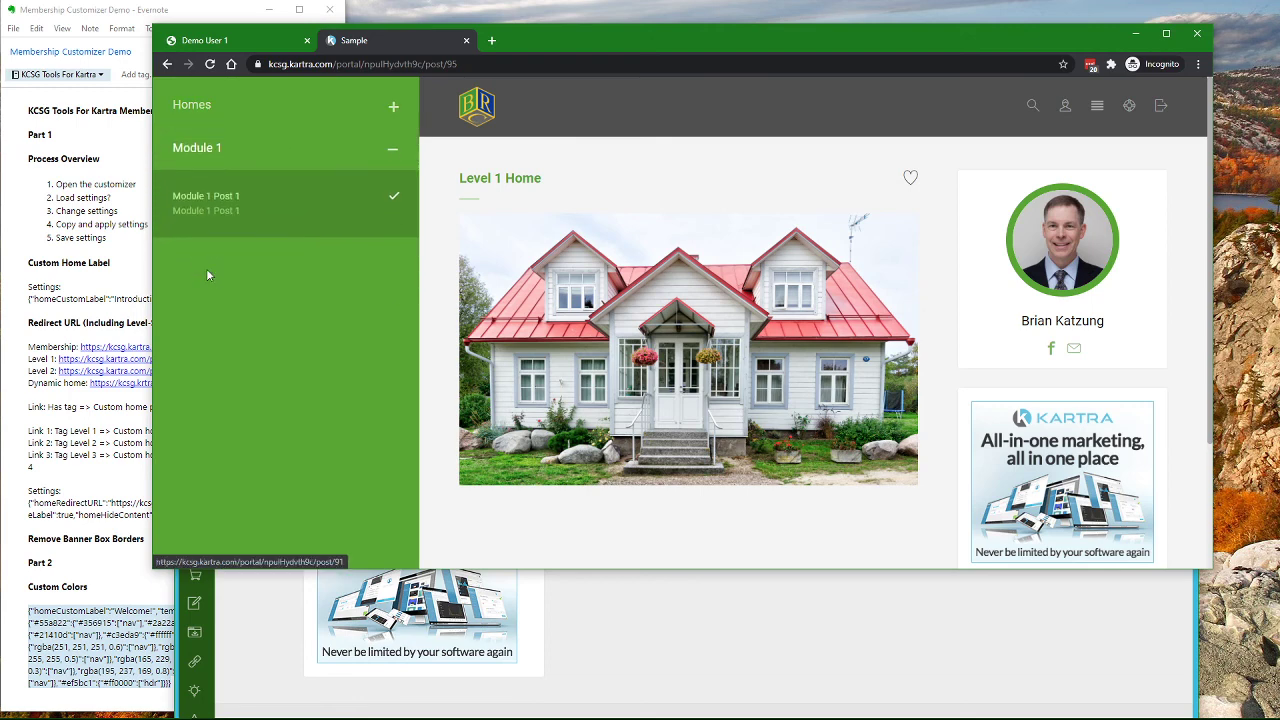
left_click(219, 206)
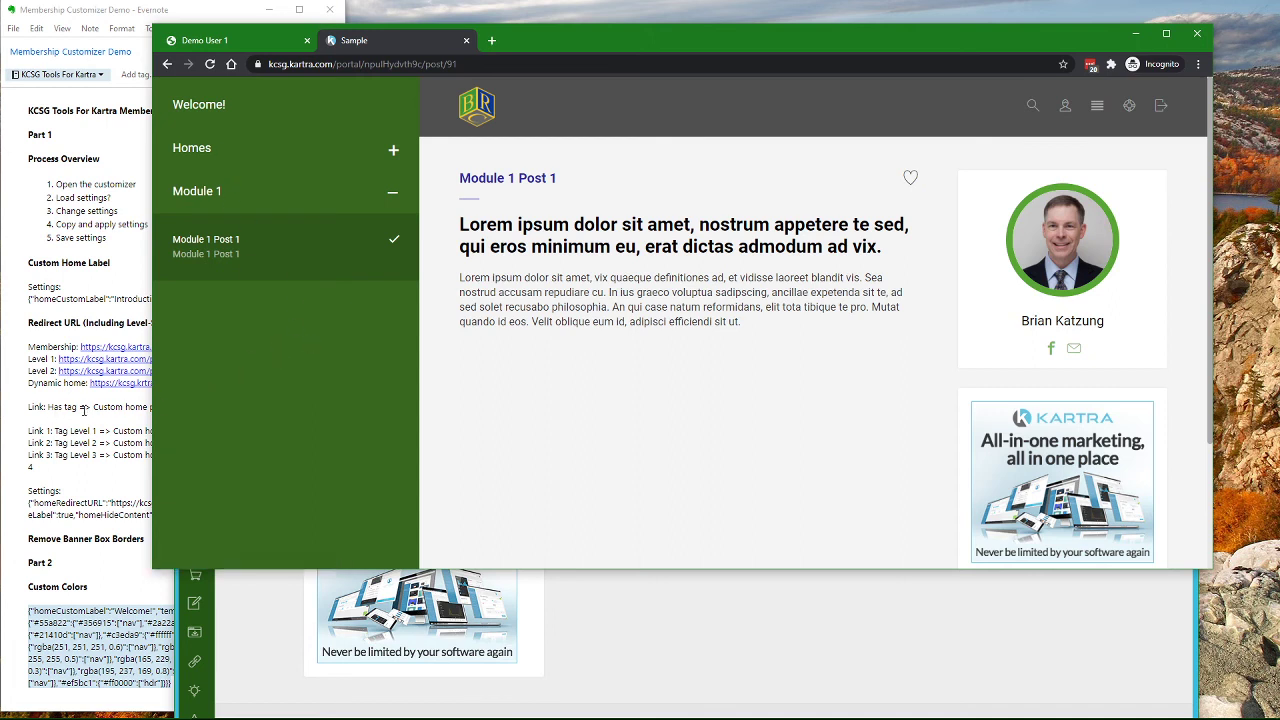
left_click(203, 107)
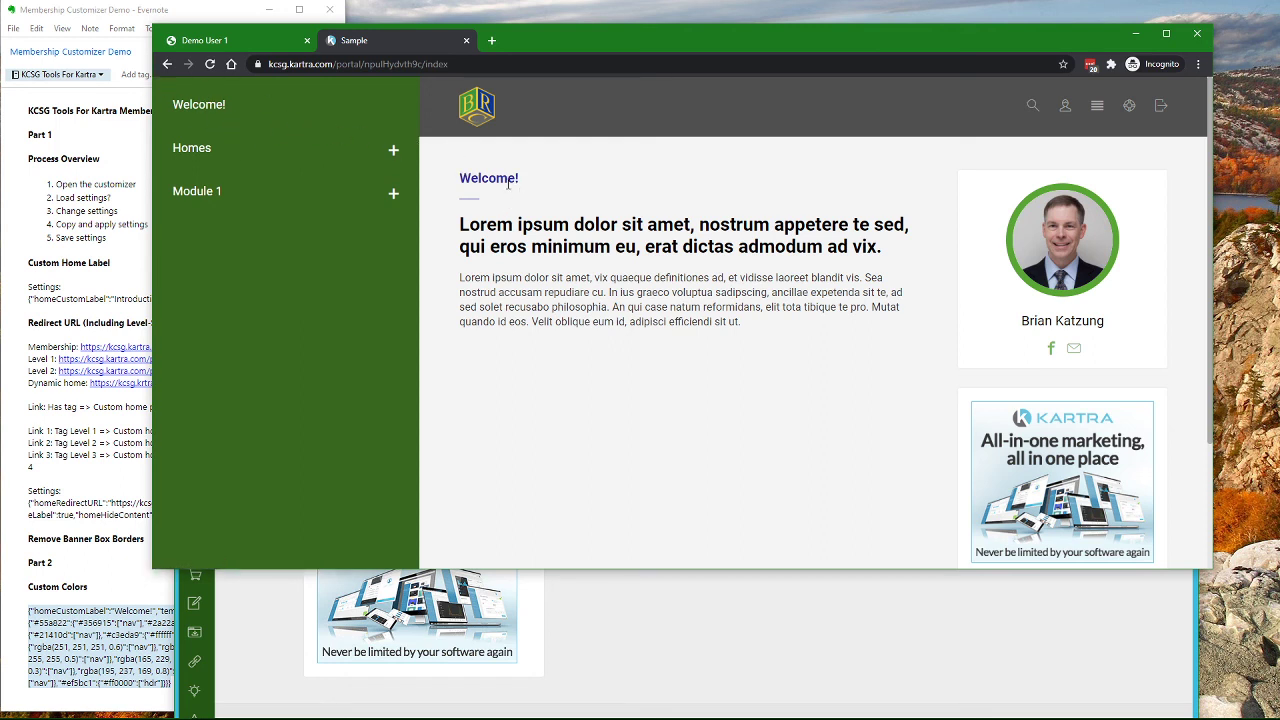
Check the Homes category's posts, reopen Module 1 Post 1 and mark it as a favorite.
left_click(205, 158)
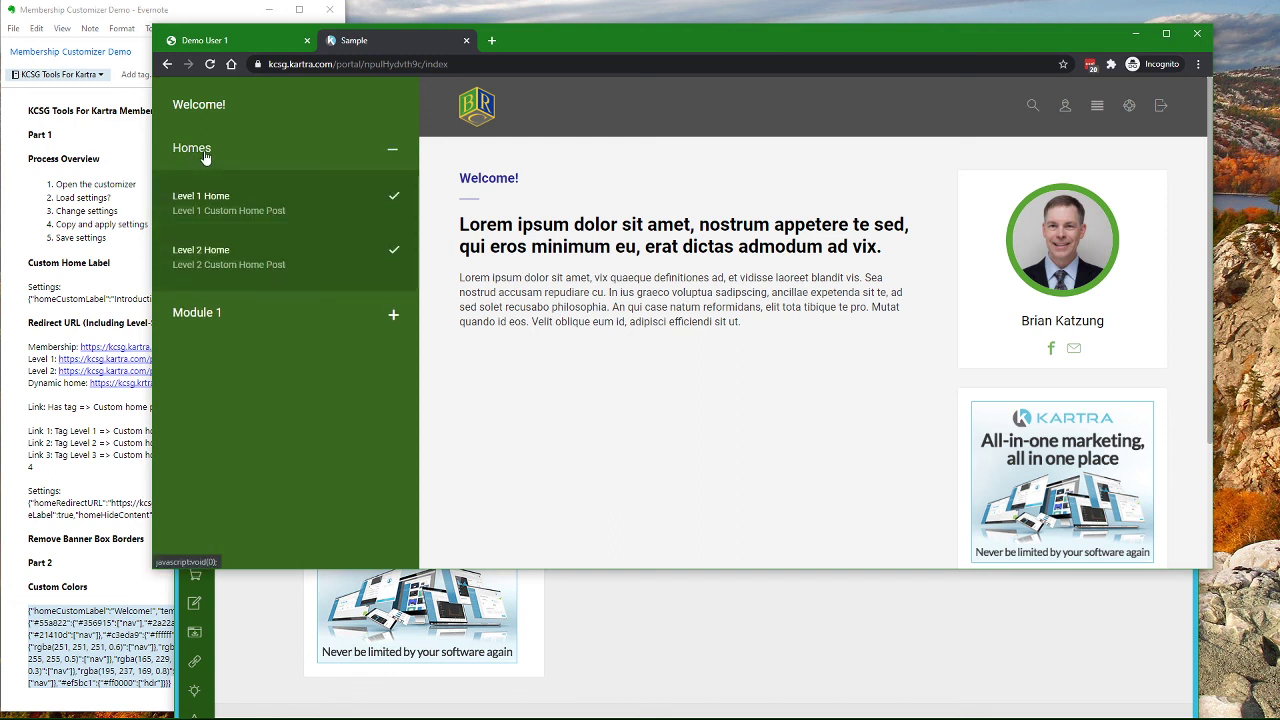
left_click(209, 318)
left_click(218, 256)
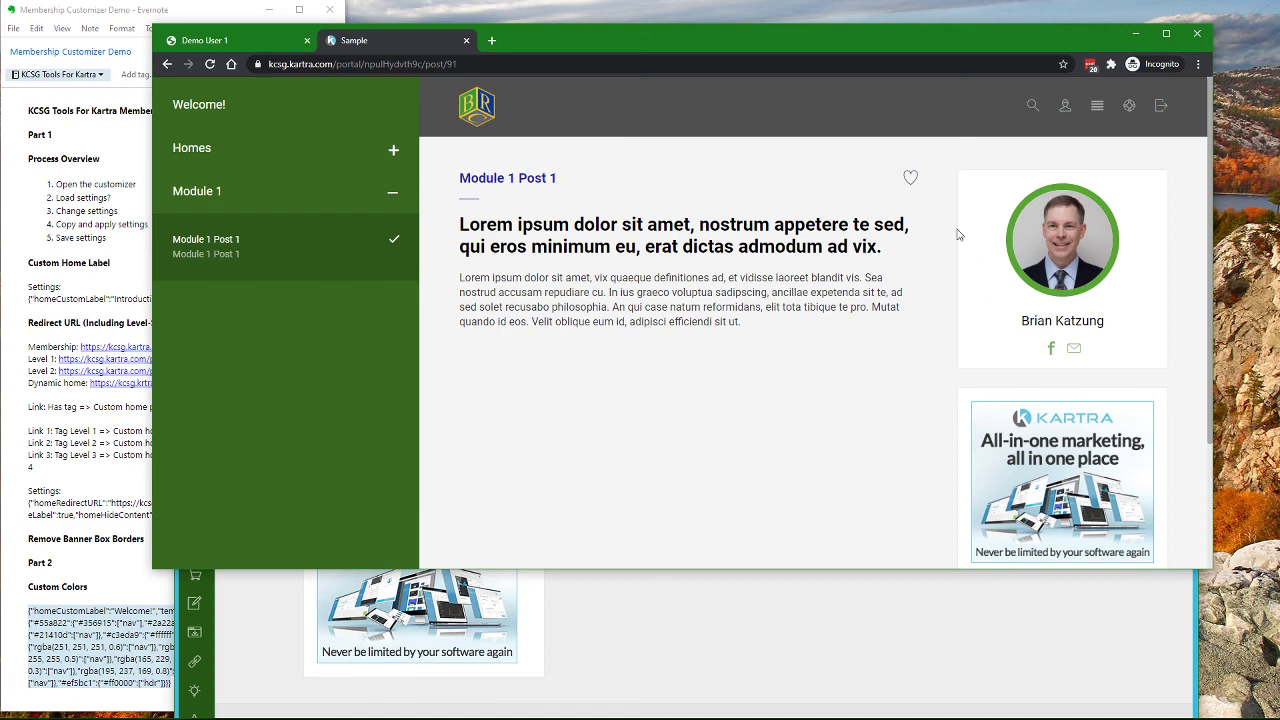
left_click(909, 182)
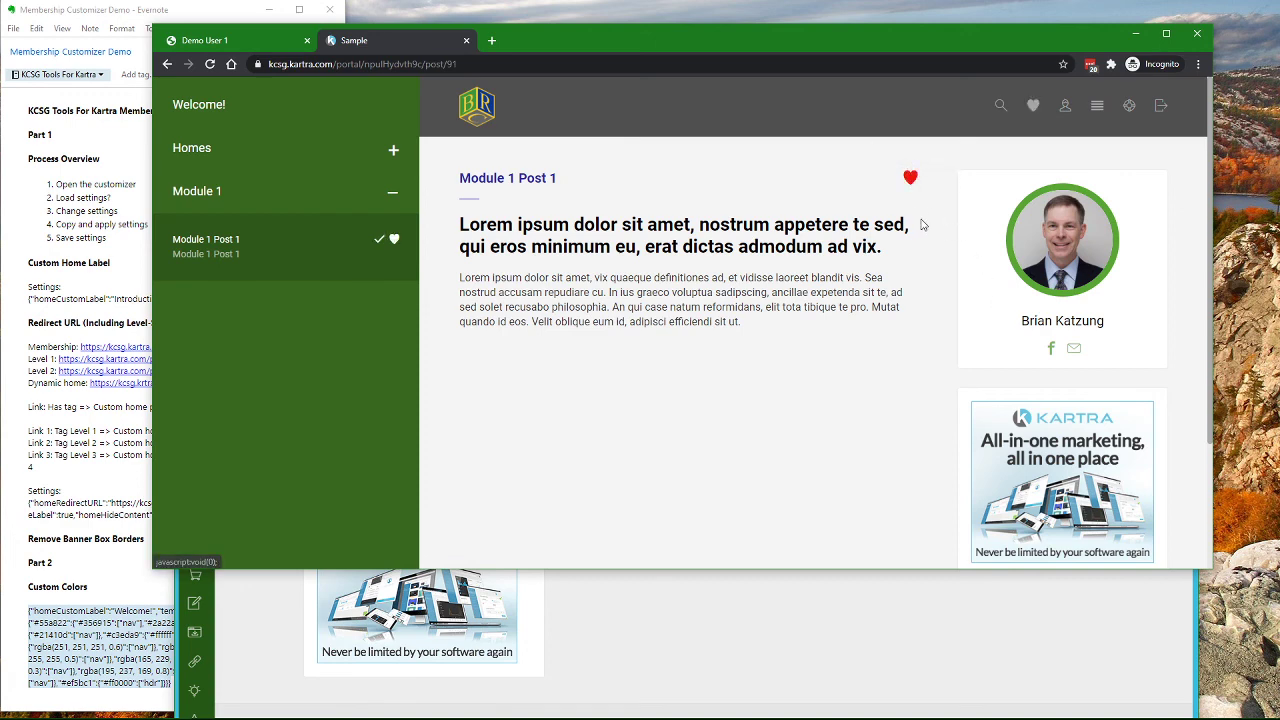